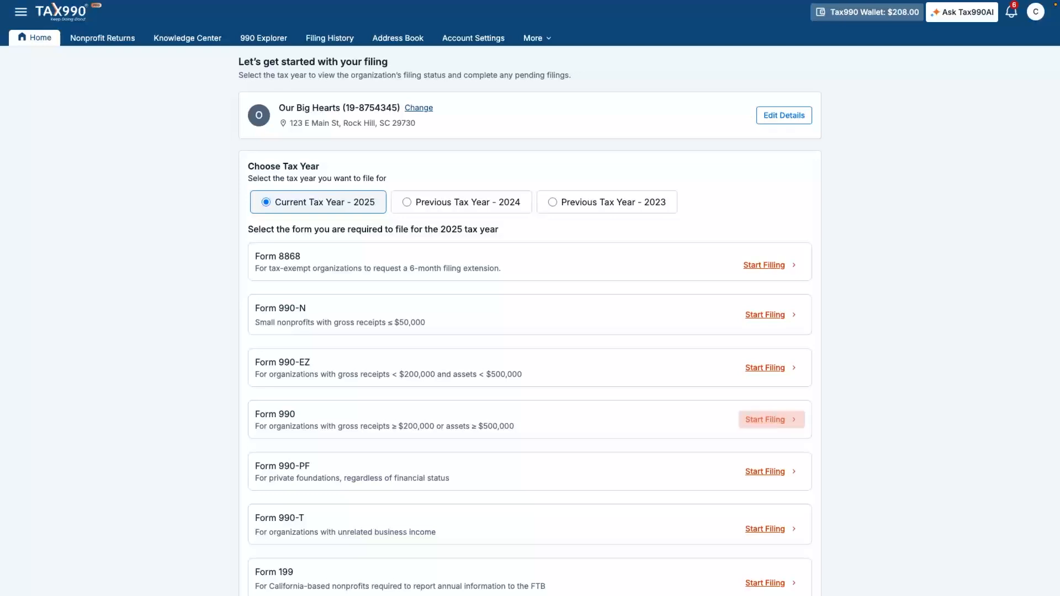
Step: Begin a Form 990 filing using the interview-based method
click(765, 420)
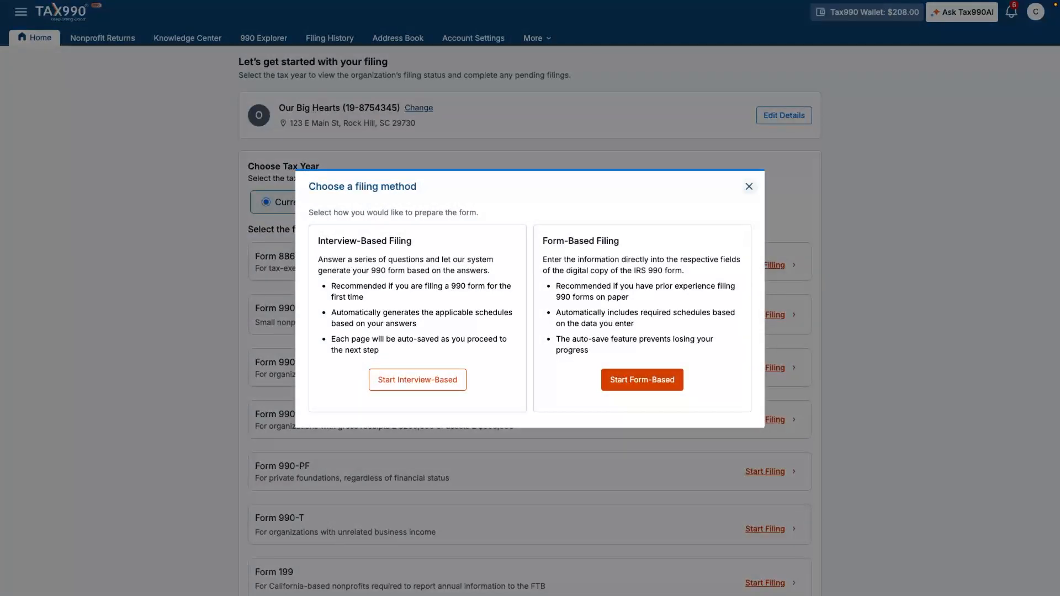
click(418, 380)
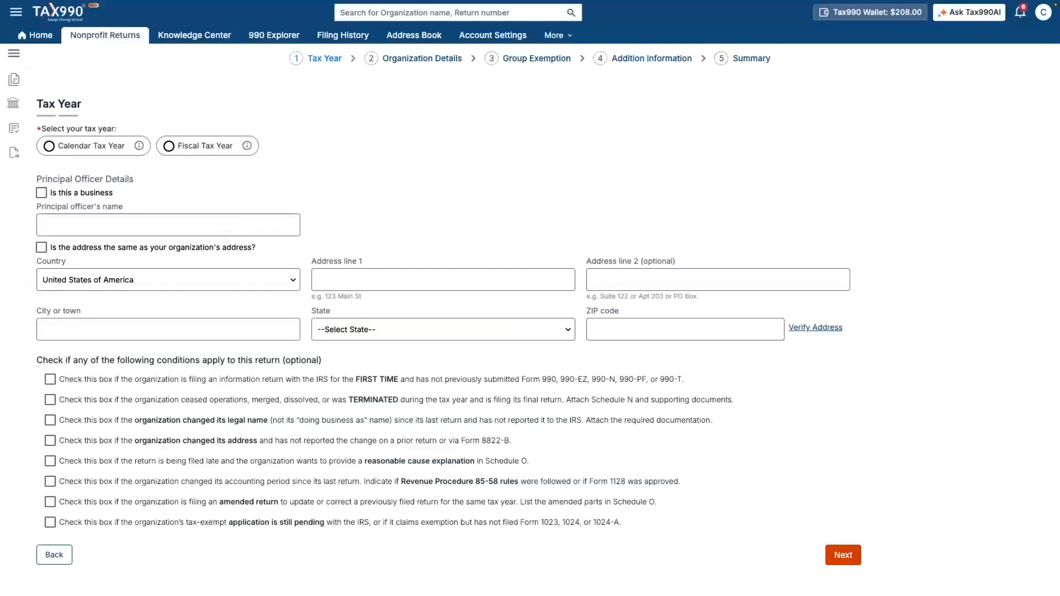
scroll(530, 332, down, 1)
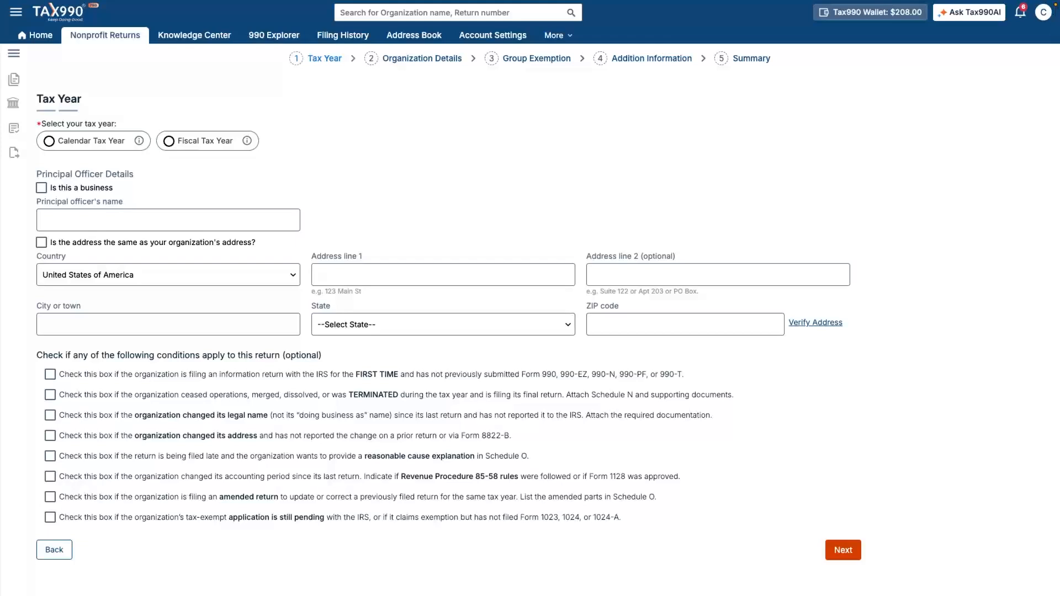
Step: Choose calendar tax year 2025 and enter the principal officer's name with autofilled address
click(49, 141)
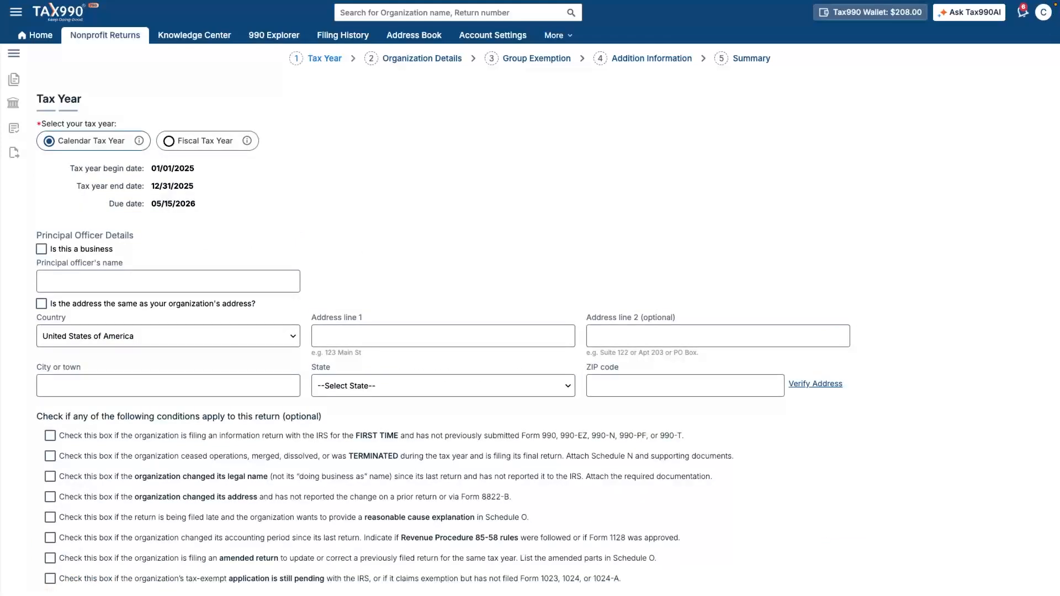
click(168, 282)
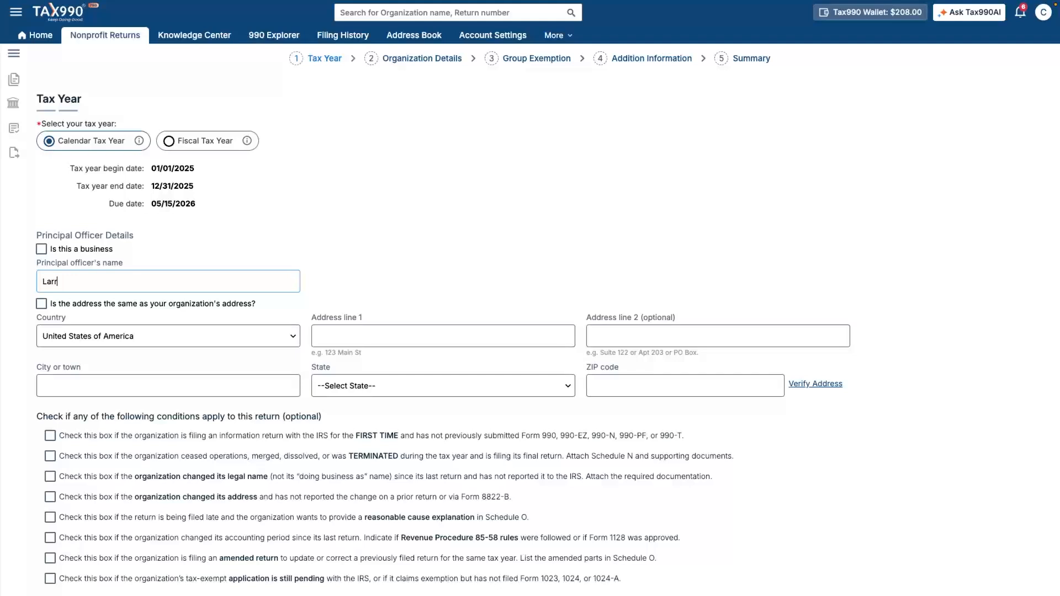
key(Down)
key(Return)
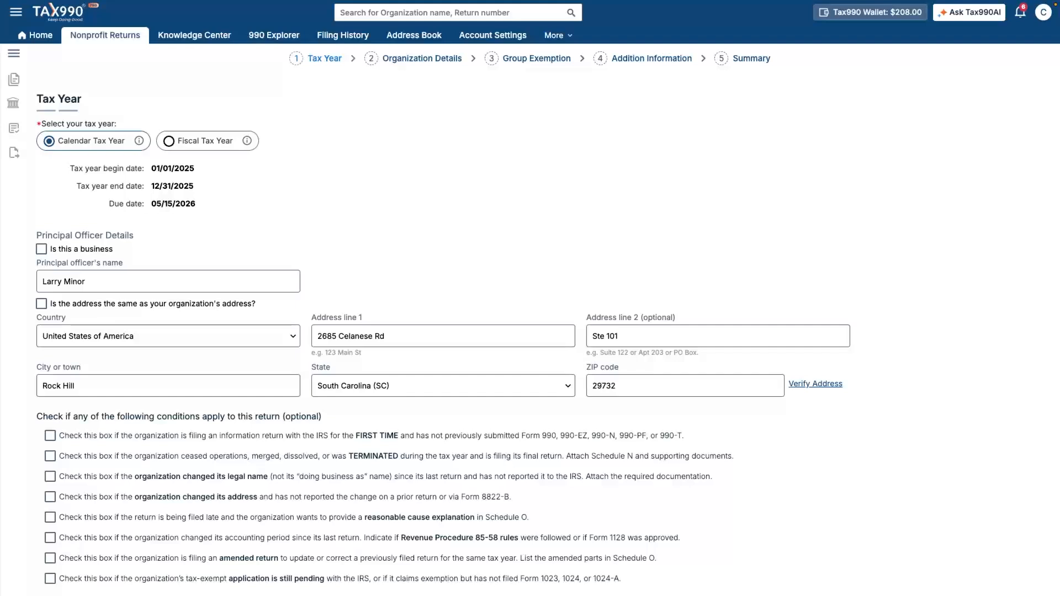
scroll(531, 331, down, 1)
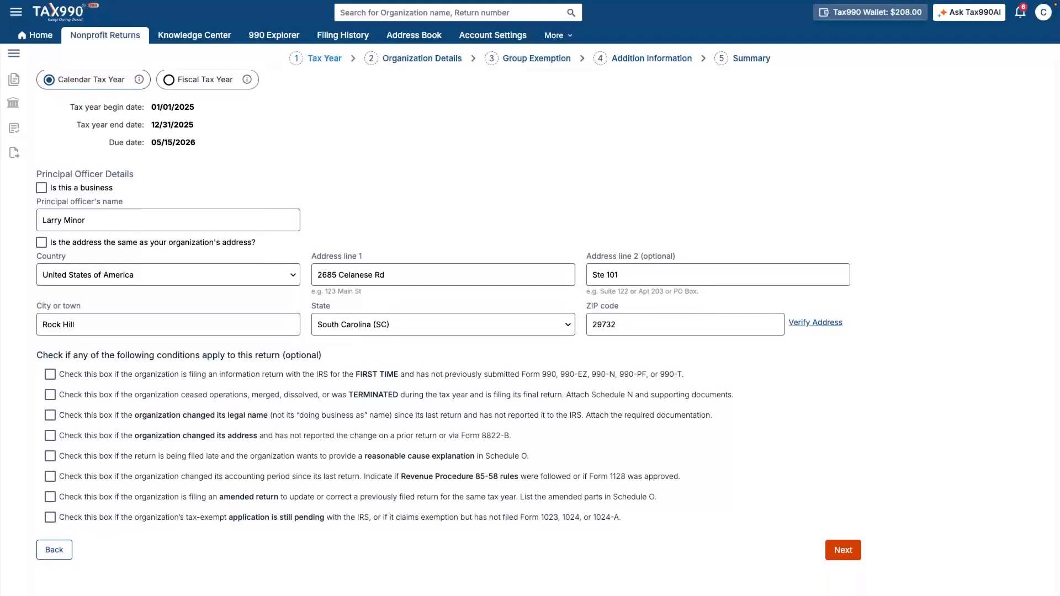
click(843, 550)
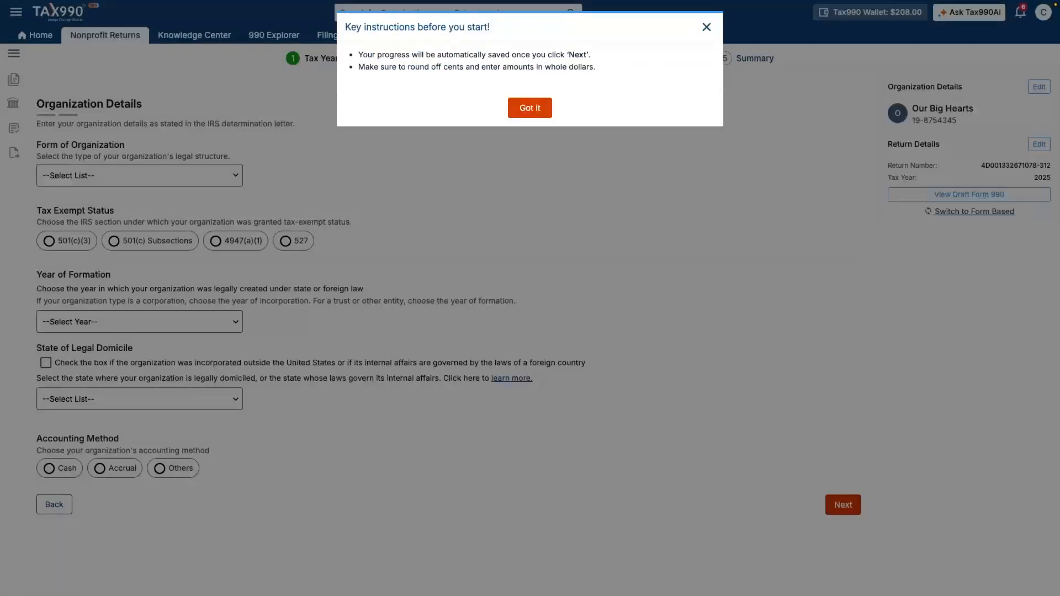
Step: Set the organization as a Corporation, 501(c)(3) exempt since 2023, formed in 2022
click(531, 109)
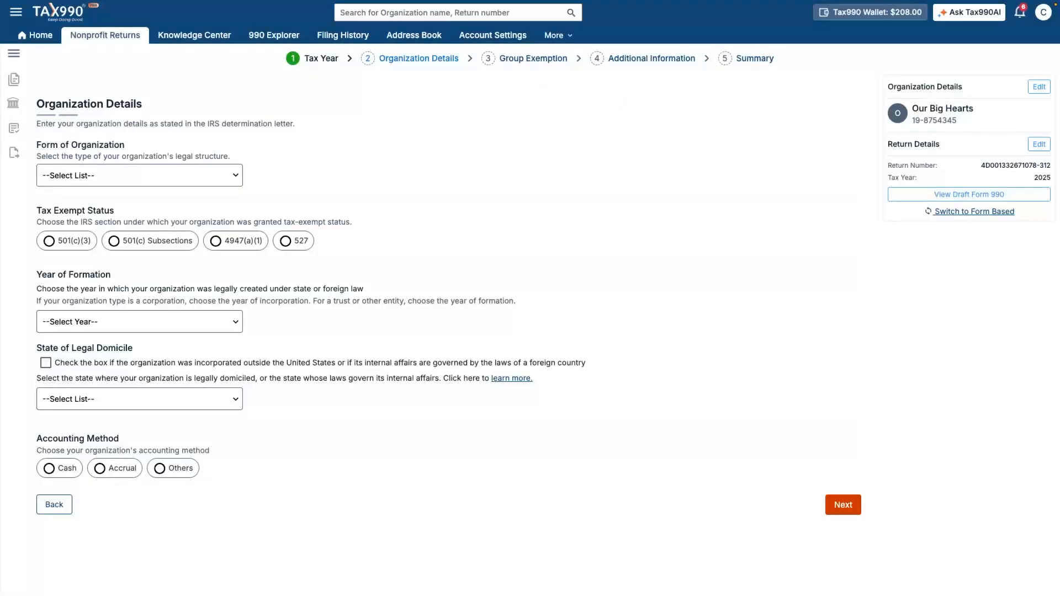
click(139, 176)
click(64, 184)
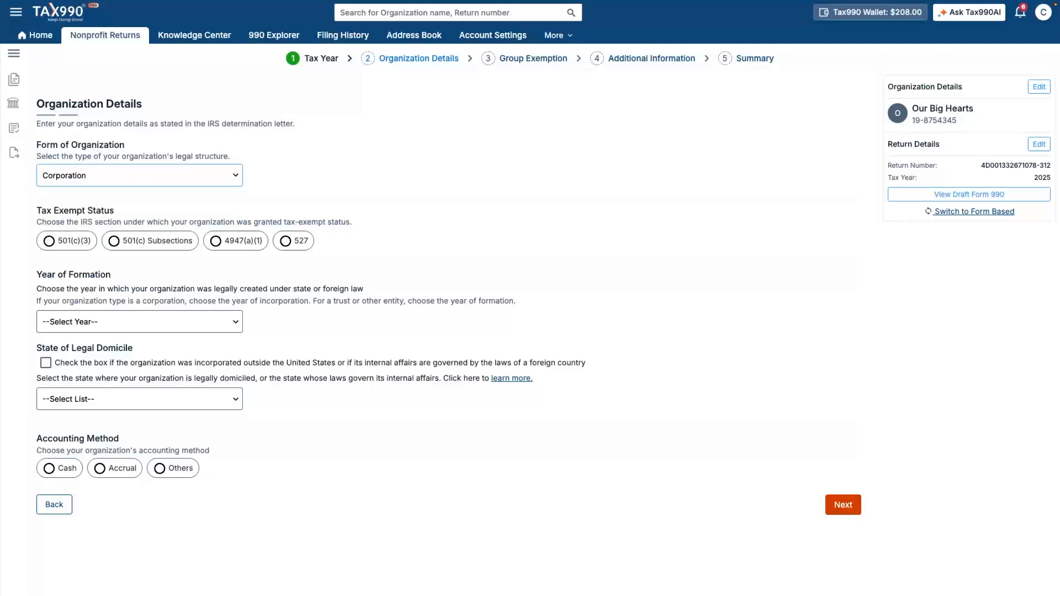
click(49, 241)
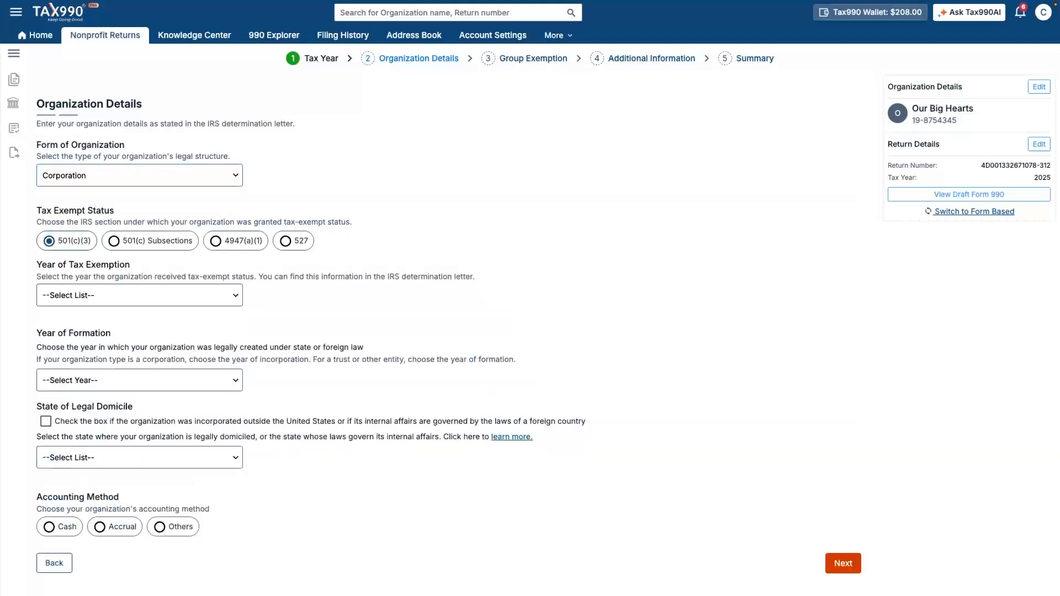
click(139, 296)
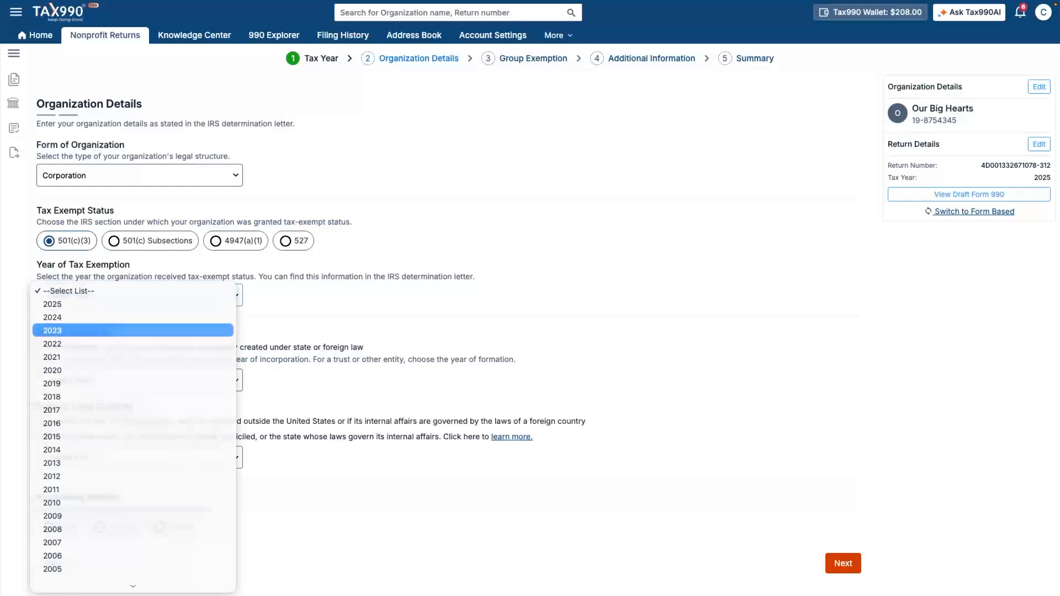
click(132, 331)
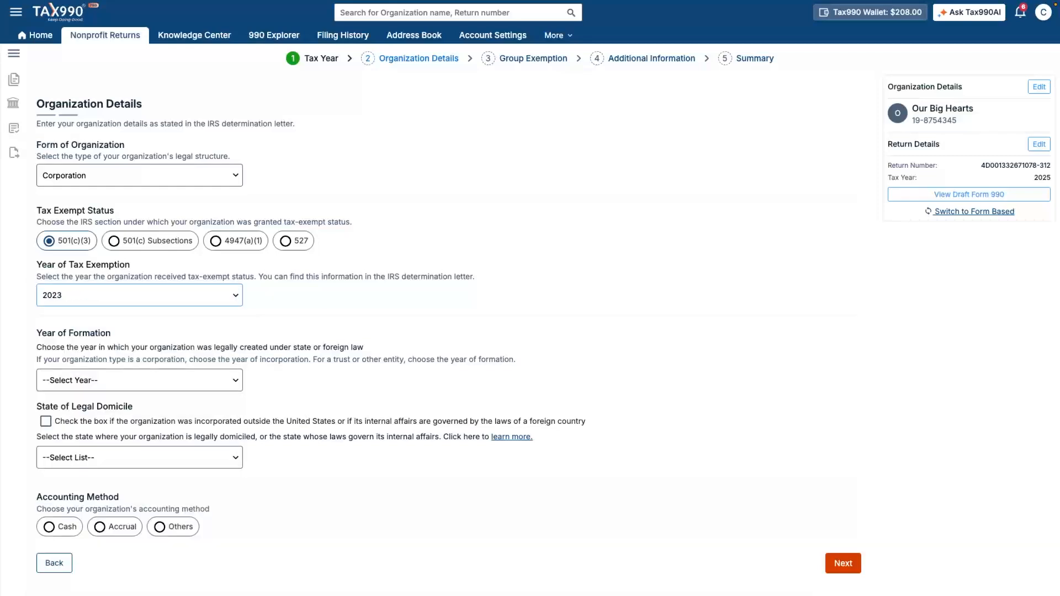
click(140, 381)
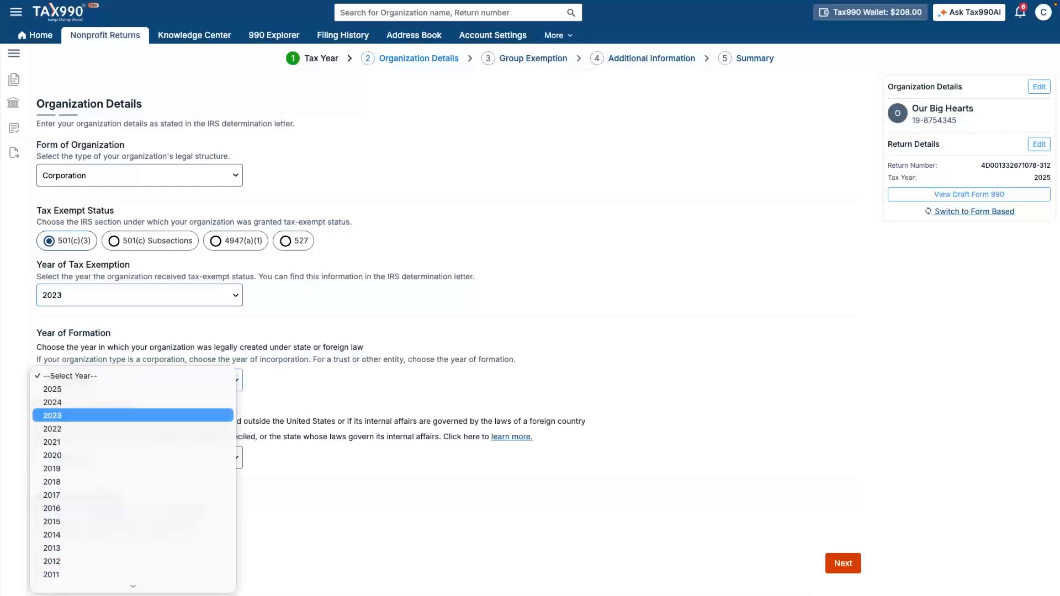
click(133, 429)
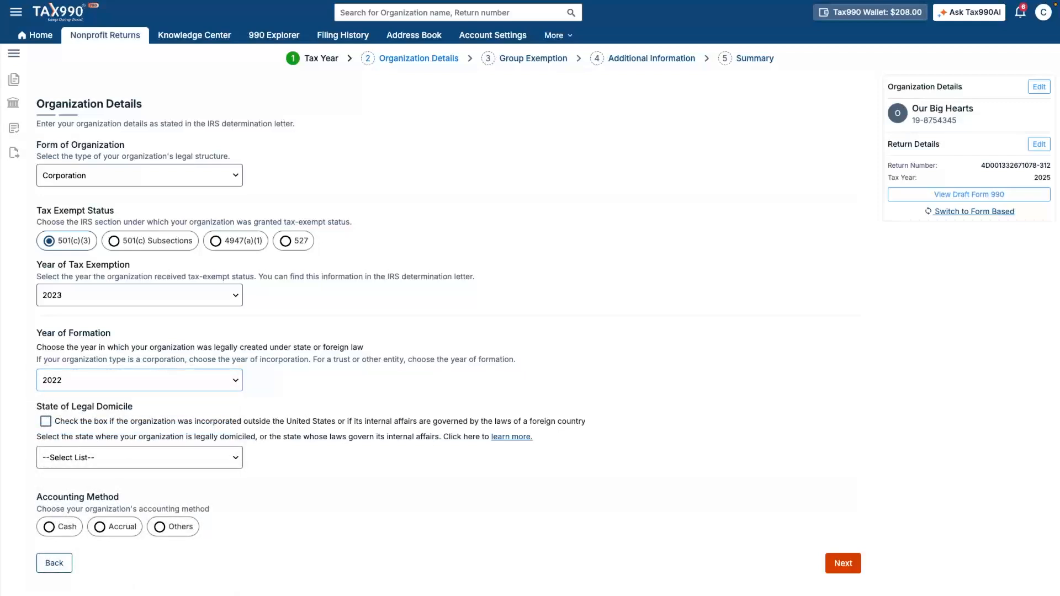
Step: Set legal domicile to South Carolina (SC) and accounting method to cash
click(139, 458)
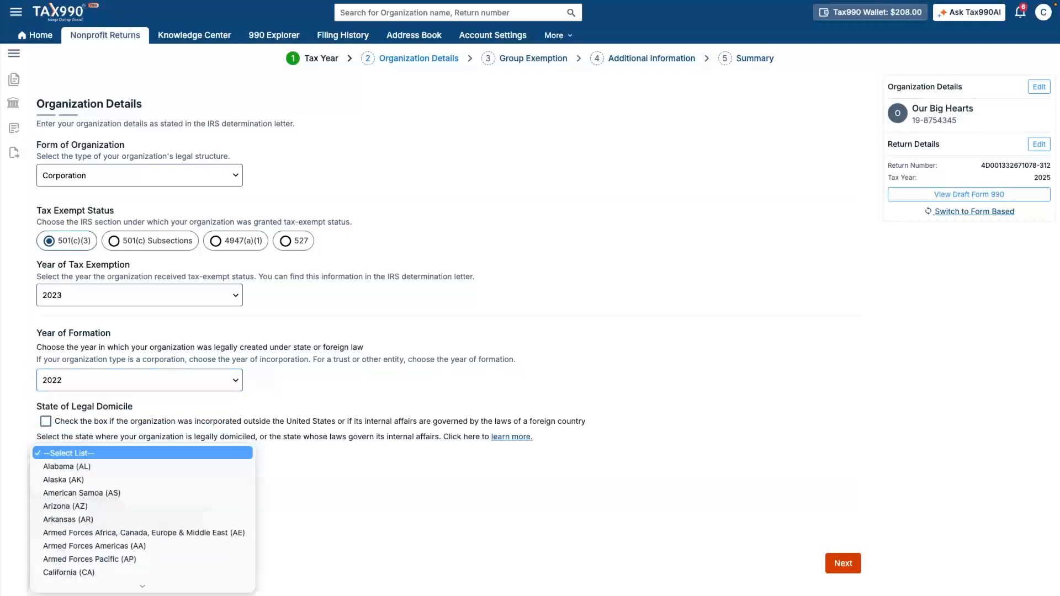
key(s)
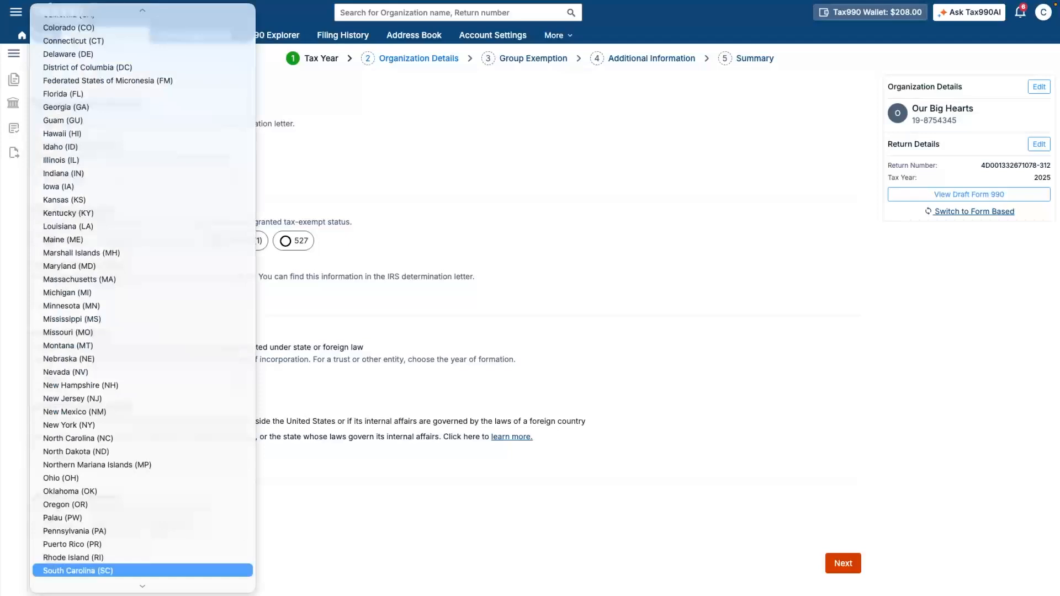
key(Return)
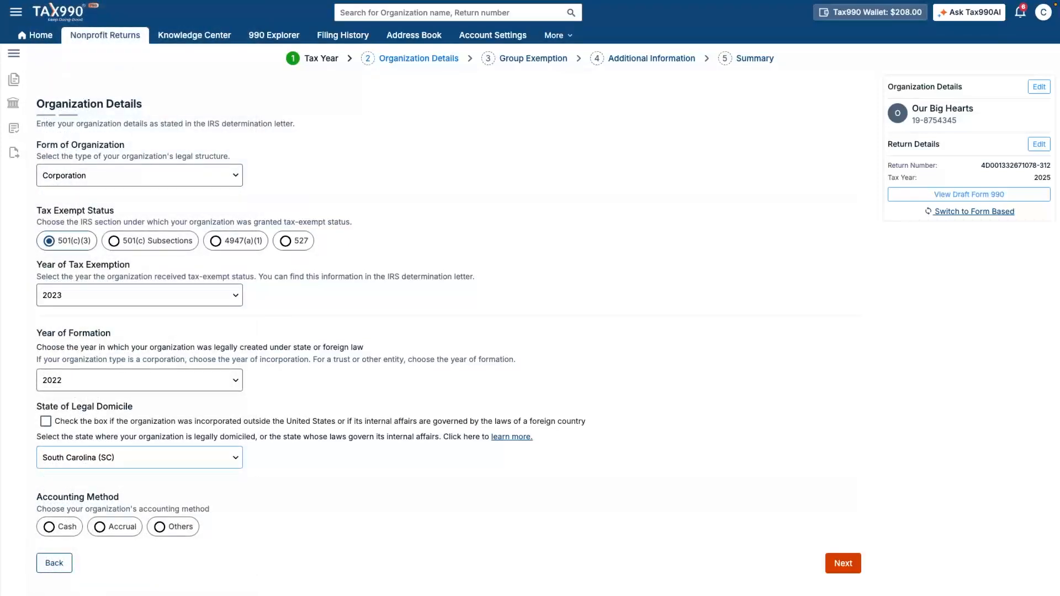
click(49, 527)
click(844, 563)
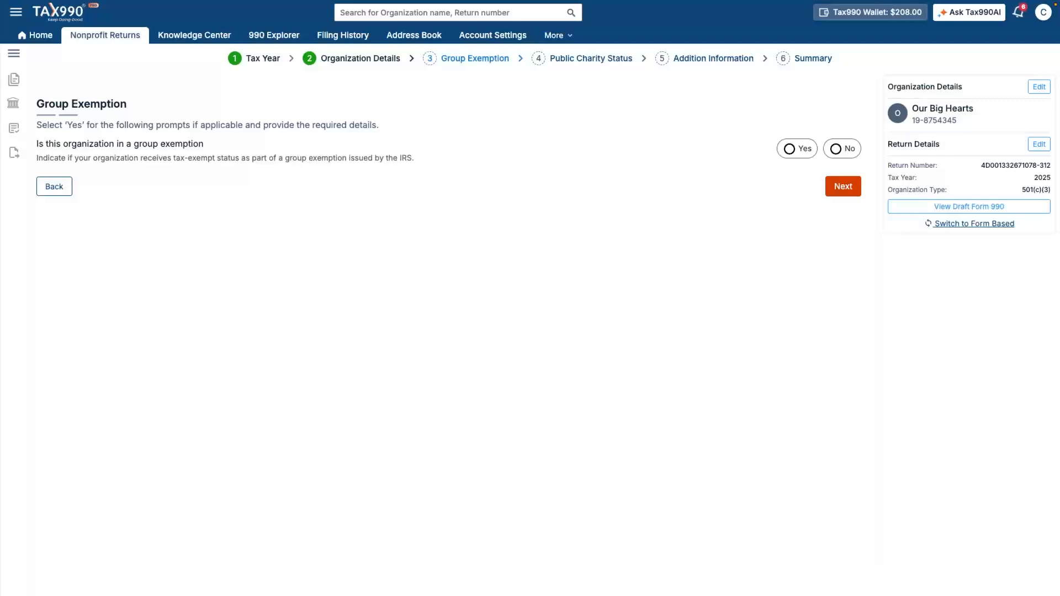
Step: Answer No to group exemption and accept the school public charity status
click(837, 148)
click(843, 187)
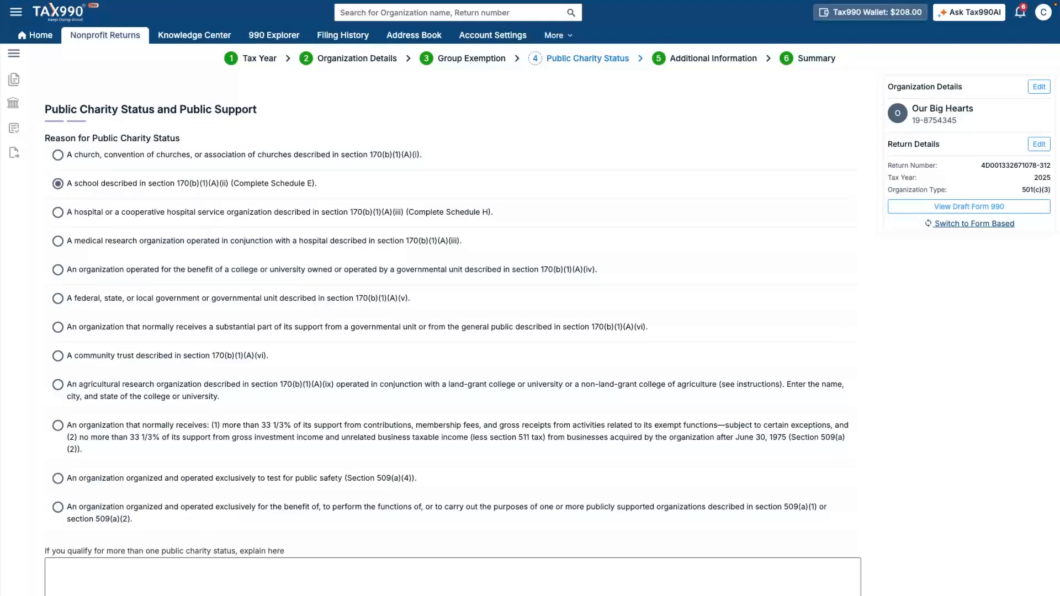
scroll(453, 331, down, 2)
click(844, 550)
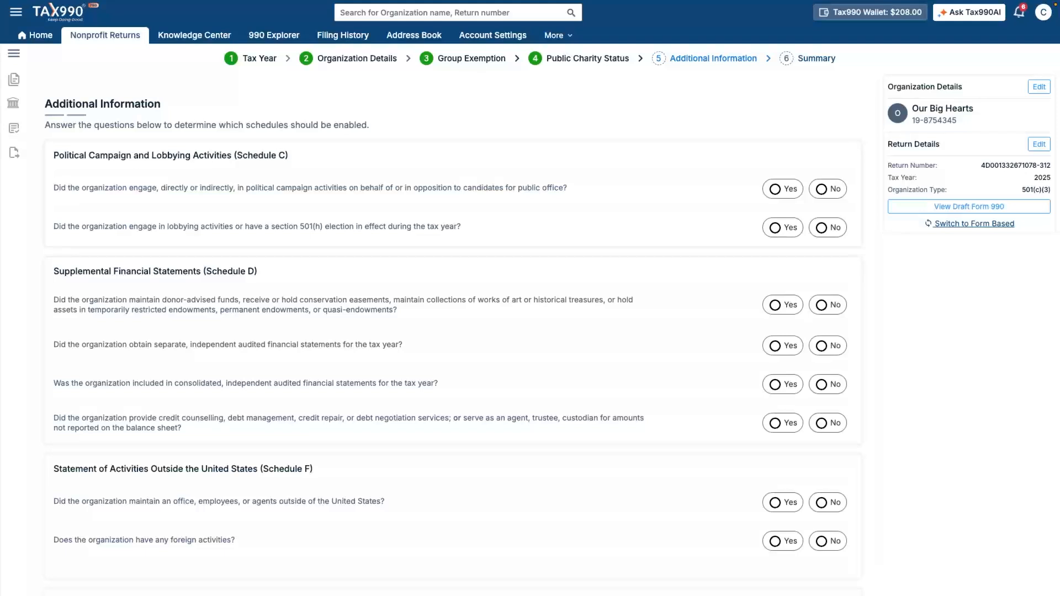
Step: Answer No to political, lobbying, donor-advised fund, audit, credit counselling and foreign activity questions
click(822, 189)
click(822, 228)
click(822, 306)
click(822, 346)
click(821, 385)
click(822, 424)
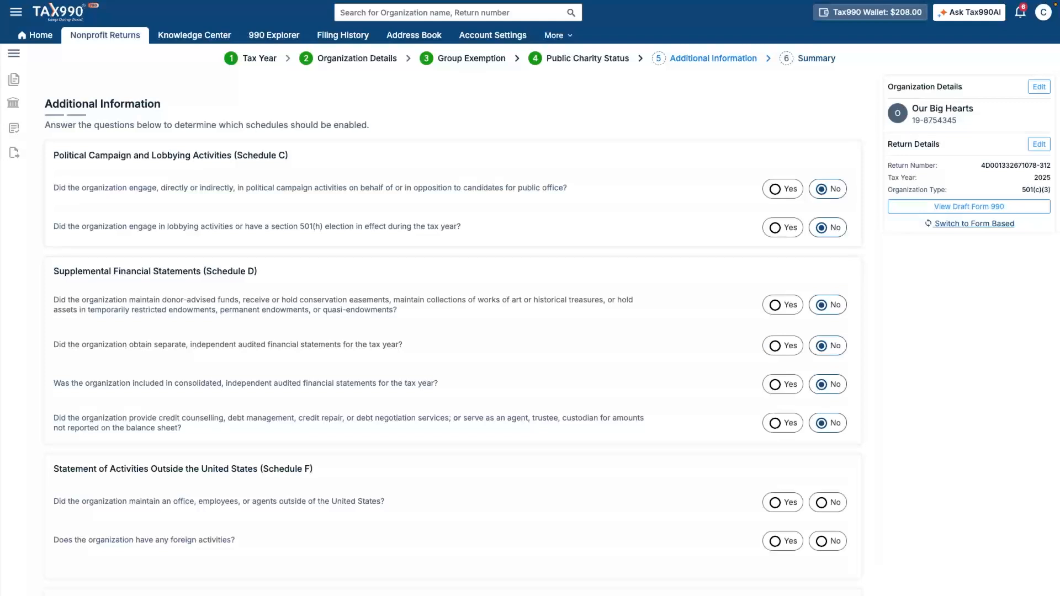
click(822, 503)
click(822, 541)
Step: Answer No to hospital, bond, excess benefit, liquidation, related and controlled entity questions
scroll(453, 331, down, 3)
click(821, 451)
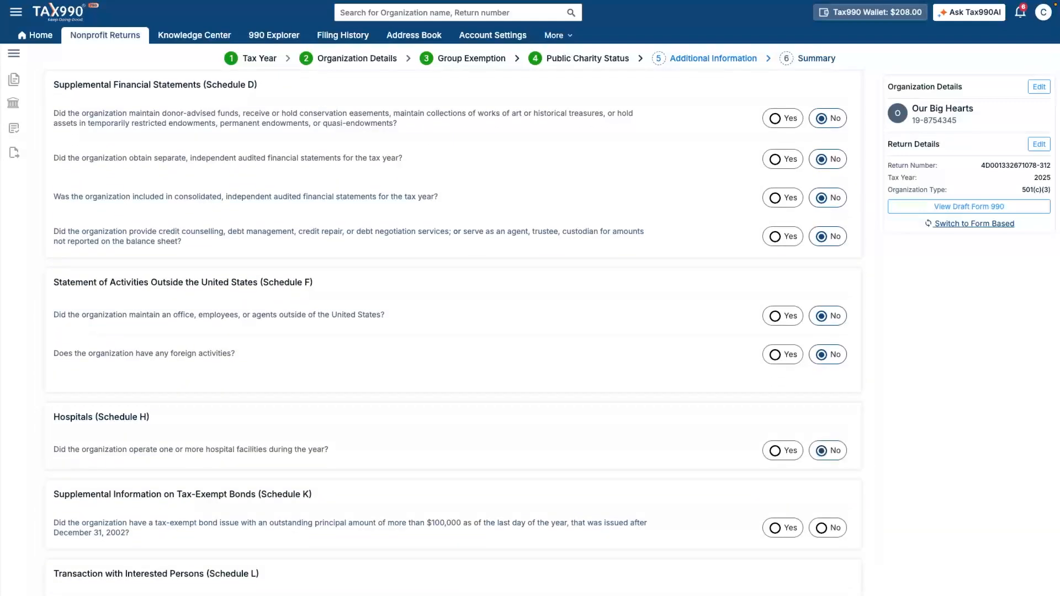
click(822, 528)
scroll(453, 331, down, 3)
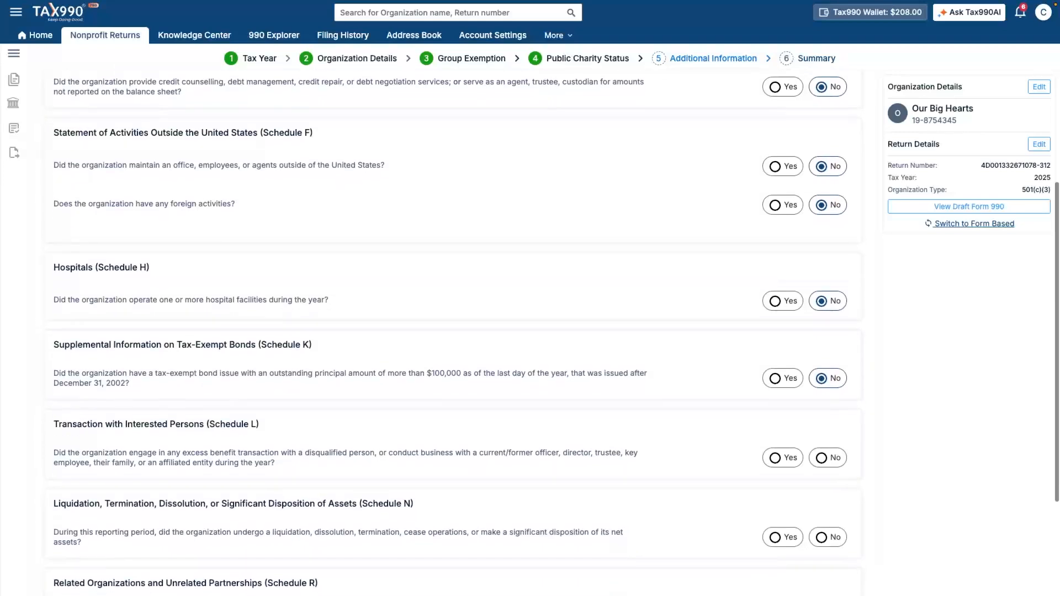
click(821, 445)
click(822, 525)
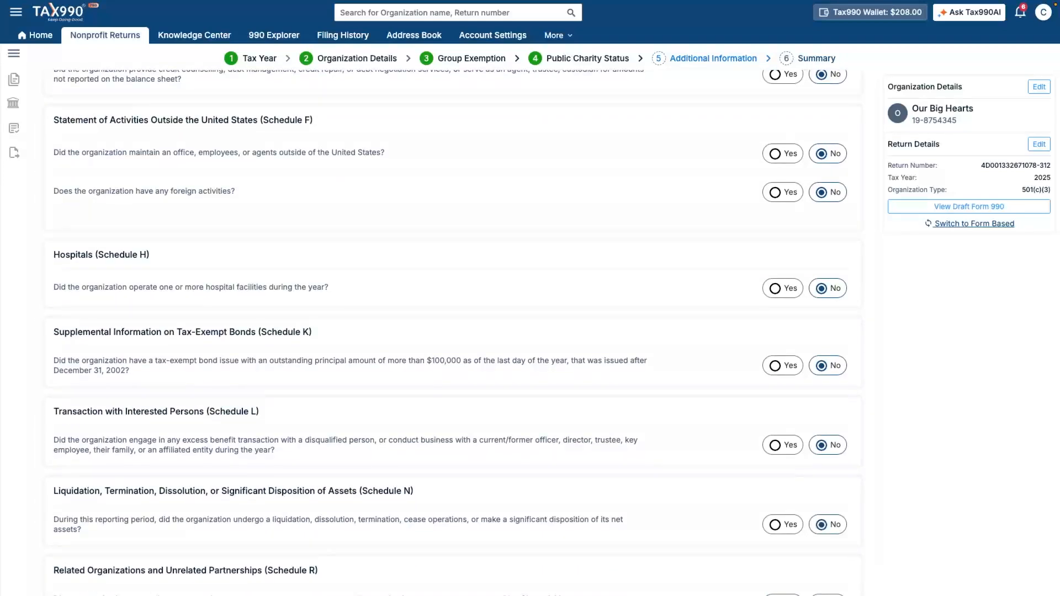
scroll(453, 332, down, 3)
click(821, 446)
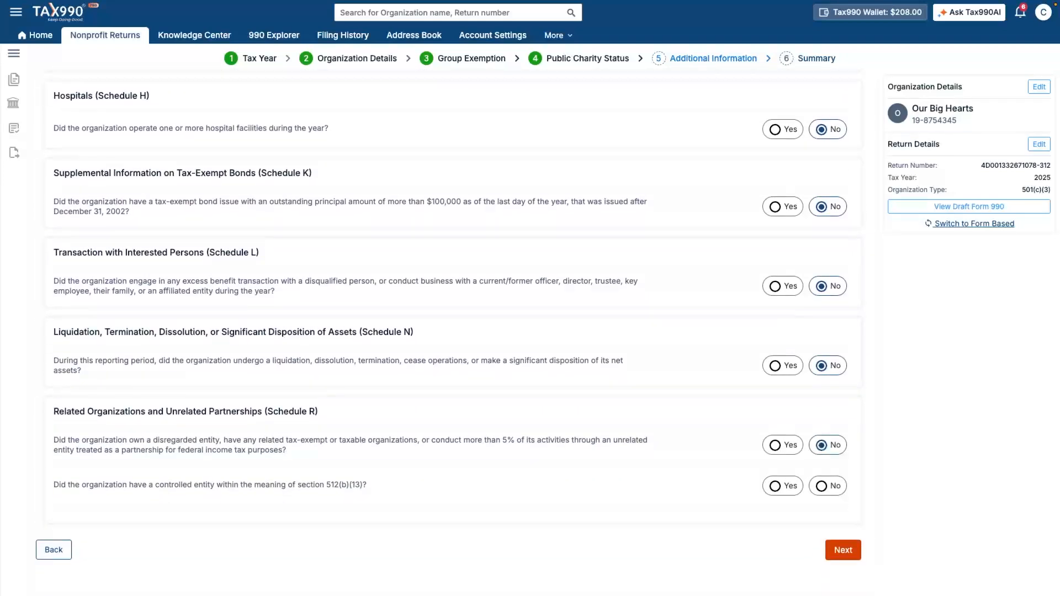
click(822, 486)
click(843, 551)
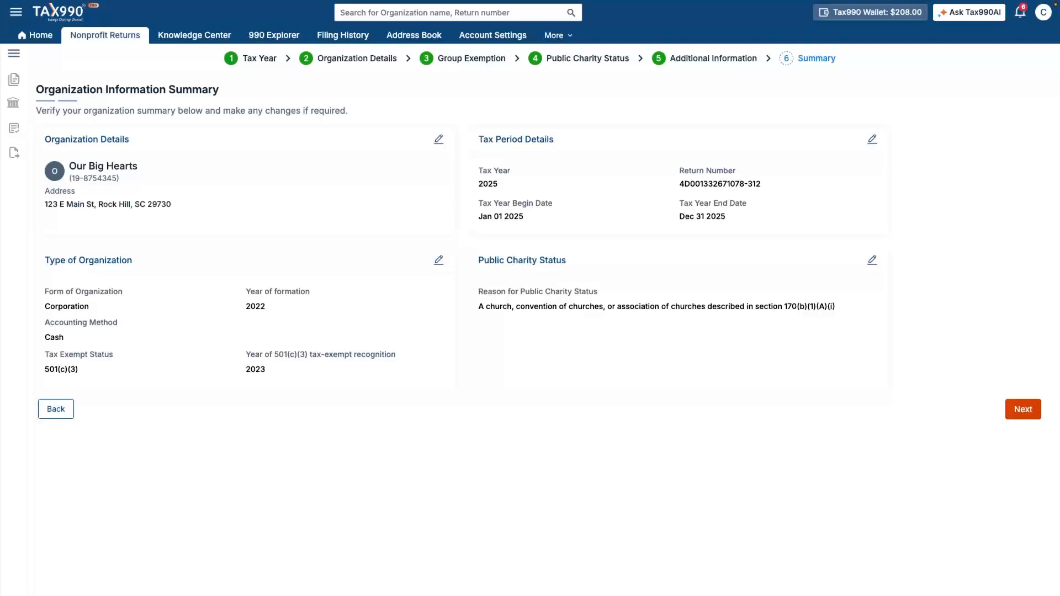
Step: Record Form 990-EZ as the return filed for the prior year
click(1024, 410)
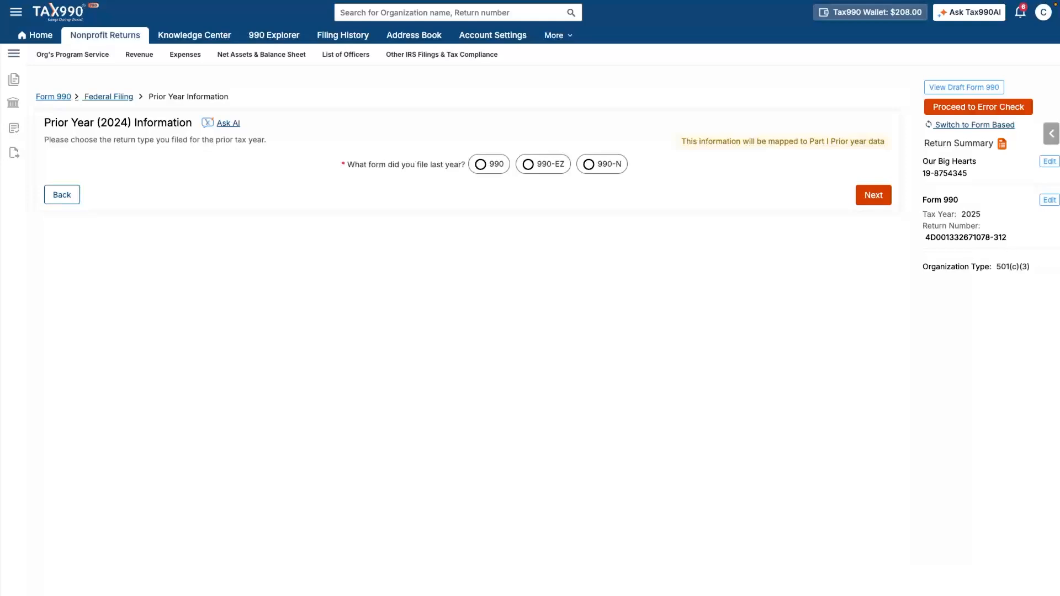
click(529, 165)
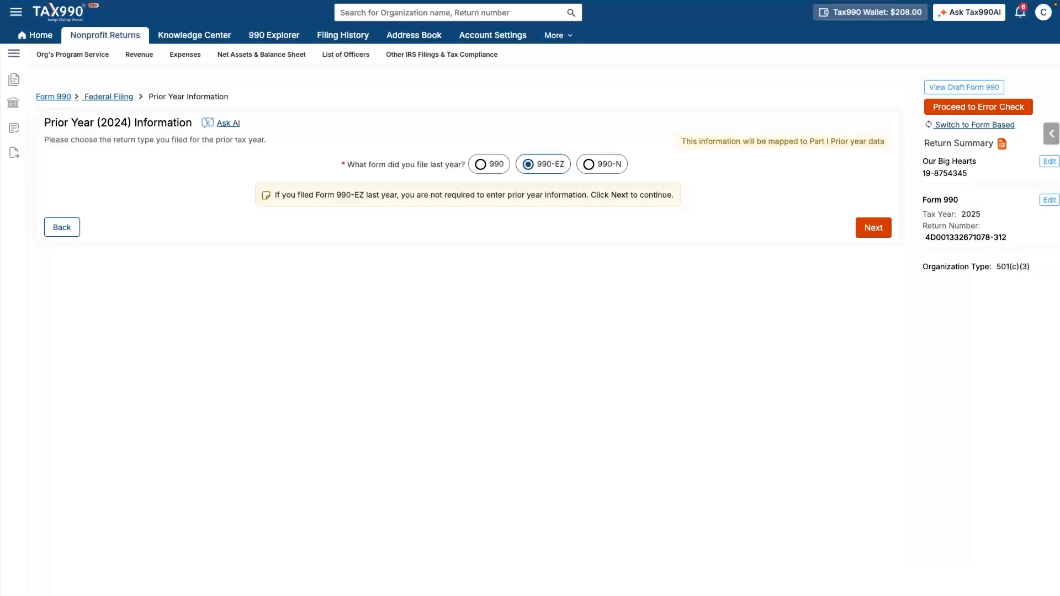
click(874, 228)
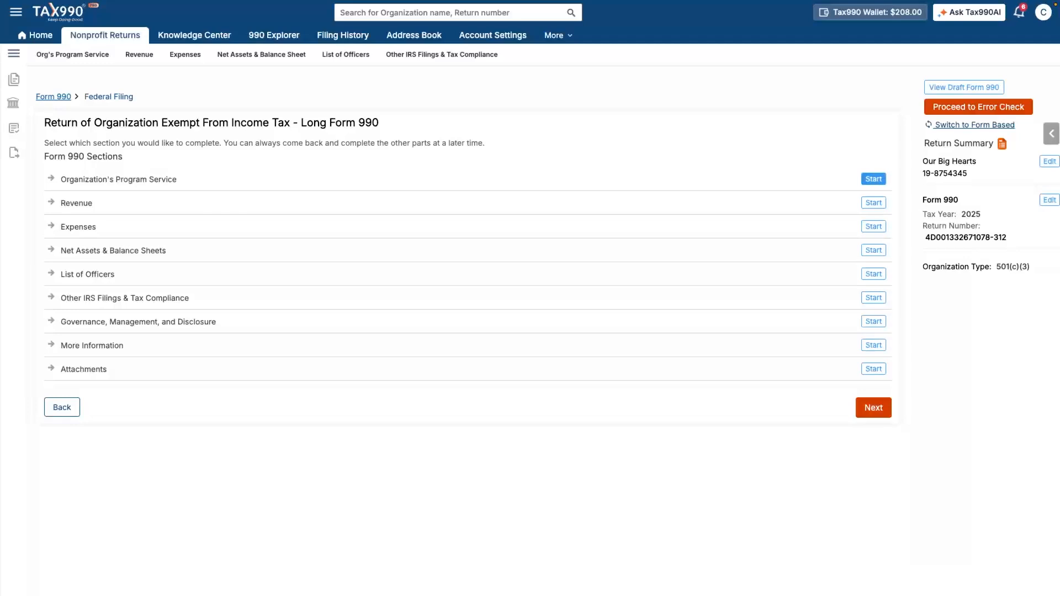
click(874, 179)
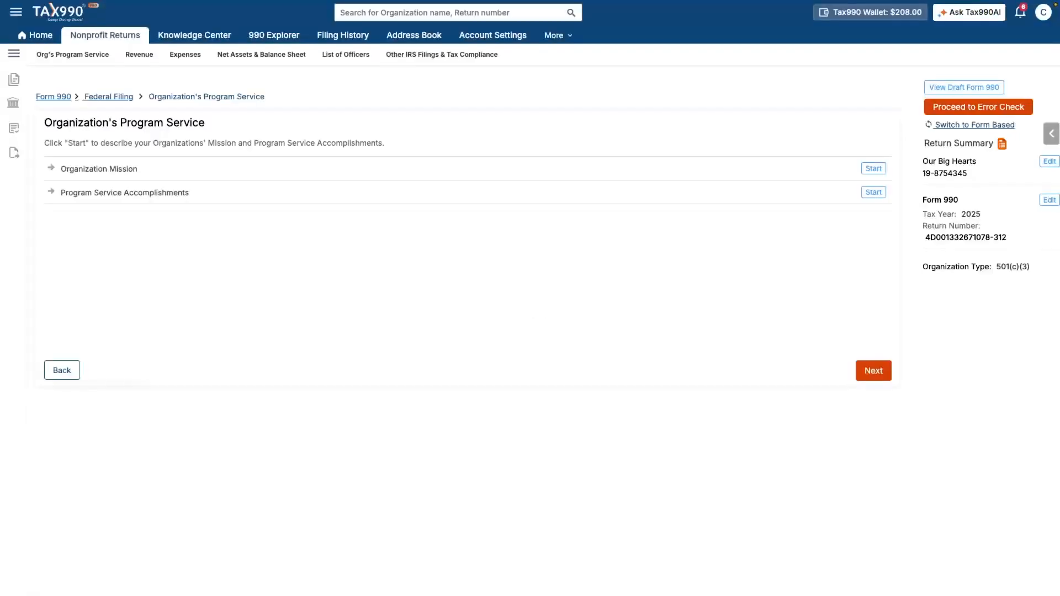
Step: Enter and save the mission statement about bridging the digital divide through STEM education
click(873, 169)
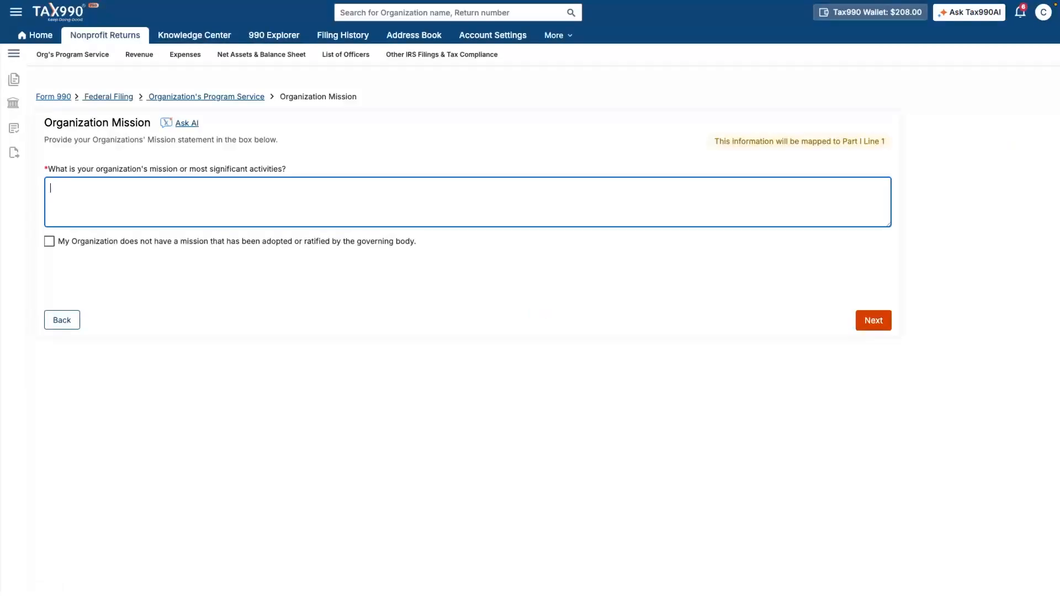
text(To bridge th)
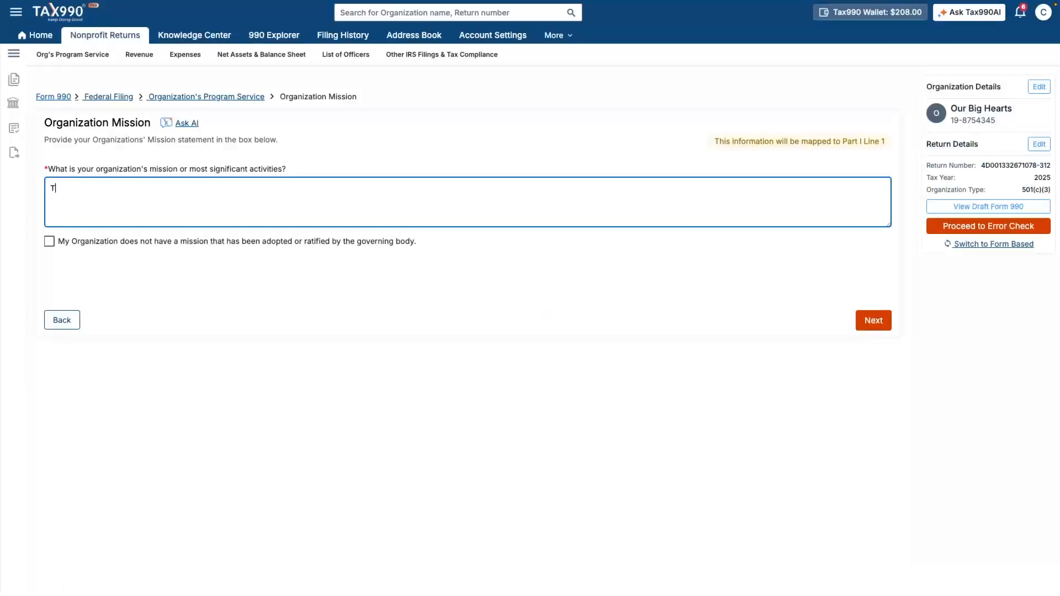
text(e digital)
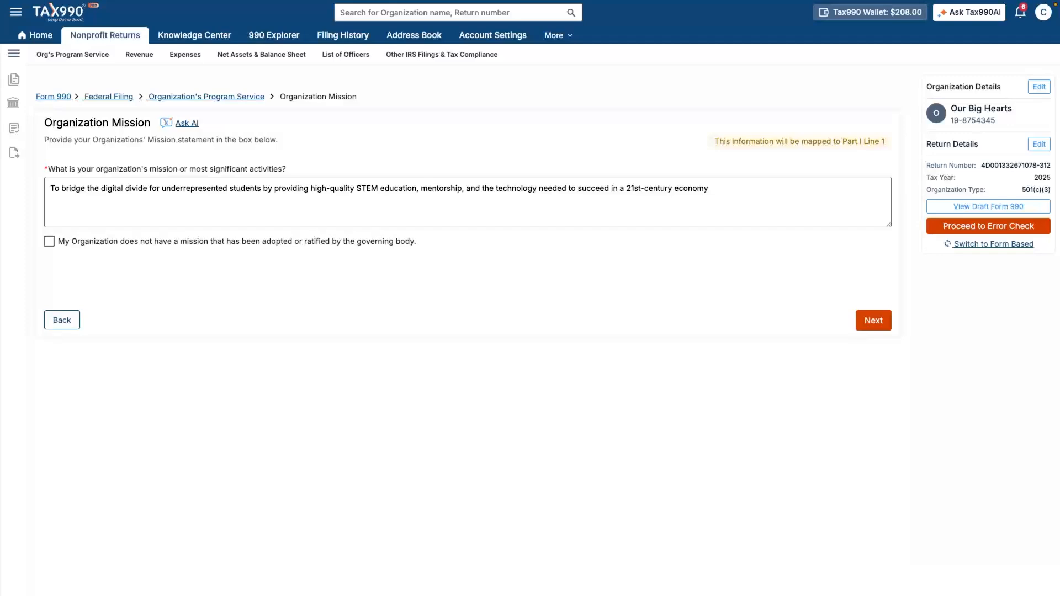
click(874, 321)
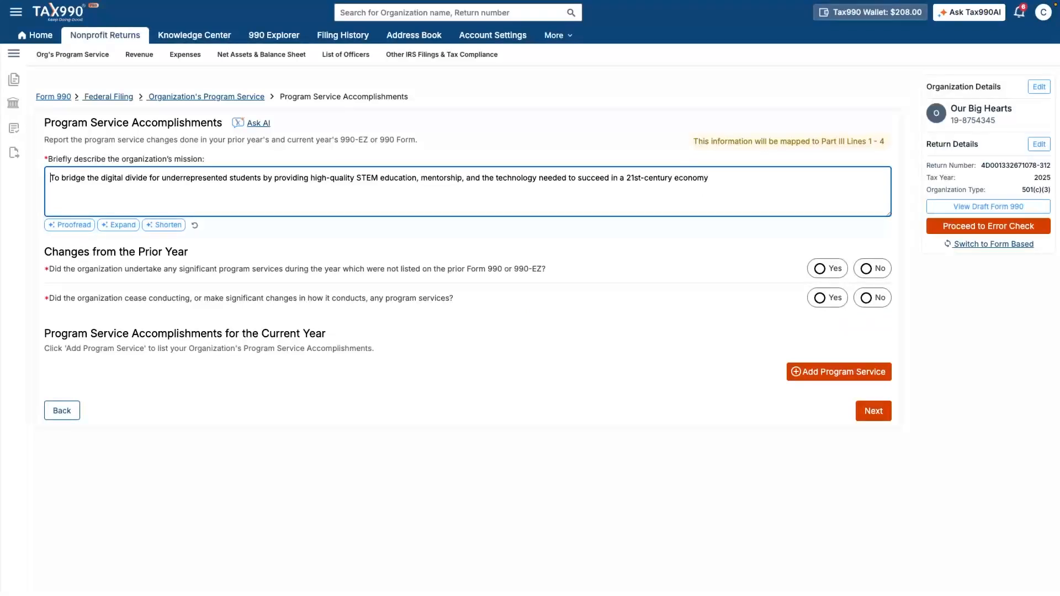
Step: Answer No to both program change questions and add The Hardware Grant program (laptops, Wi-Fi hotspots)
click(867, 269)
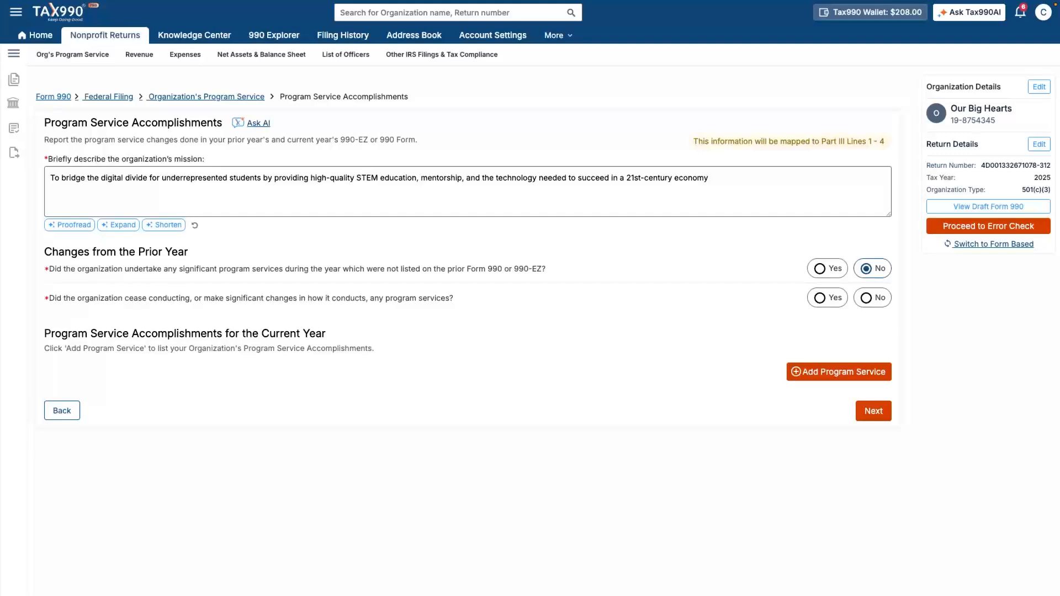
click(867, 298)
click(839, 372)
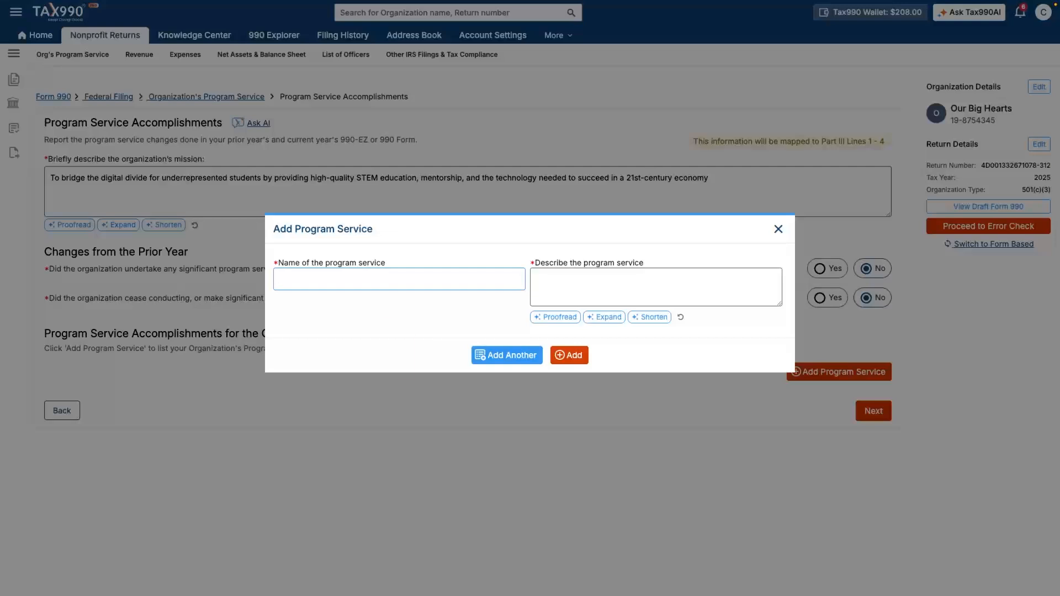
text(The Hardware Grant)
key(Tab)
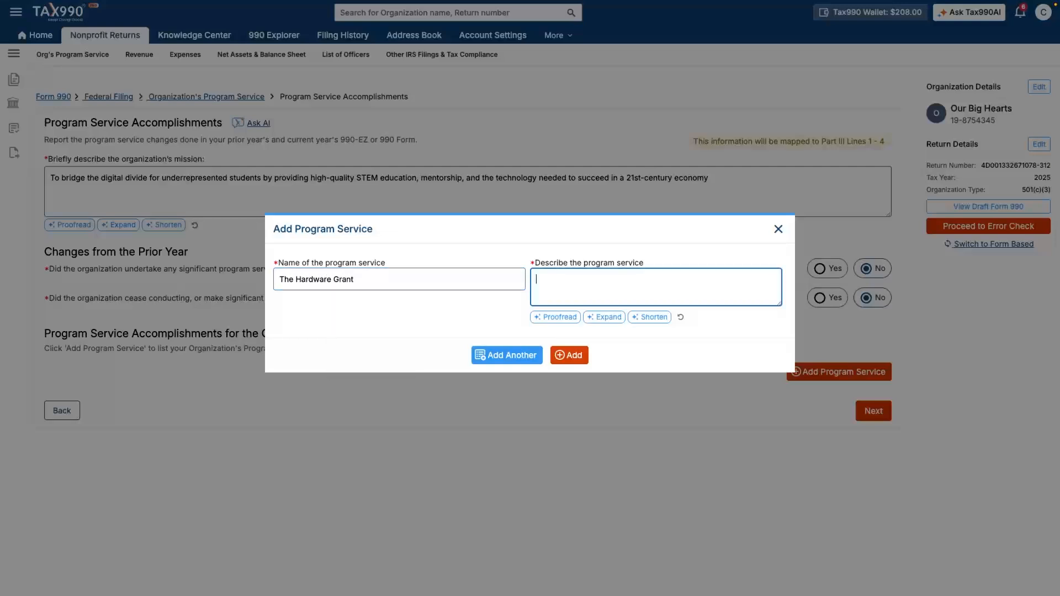
text(Upon enrollment, every student is provided with a high-spec laptop and a portable Wi-Fi hotspot to keep. This ensures that the "digital divide" is closed at home, not just in the classroom.)
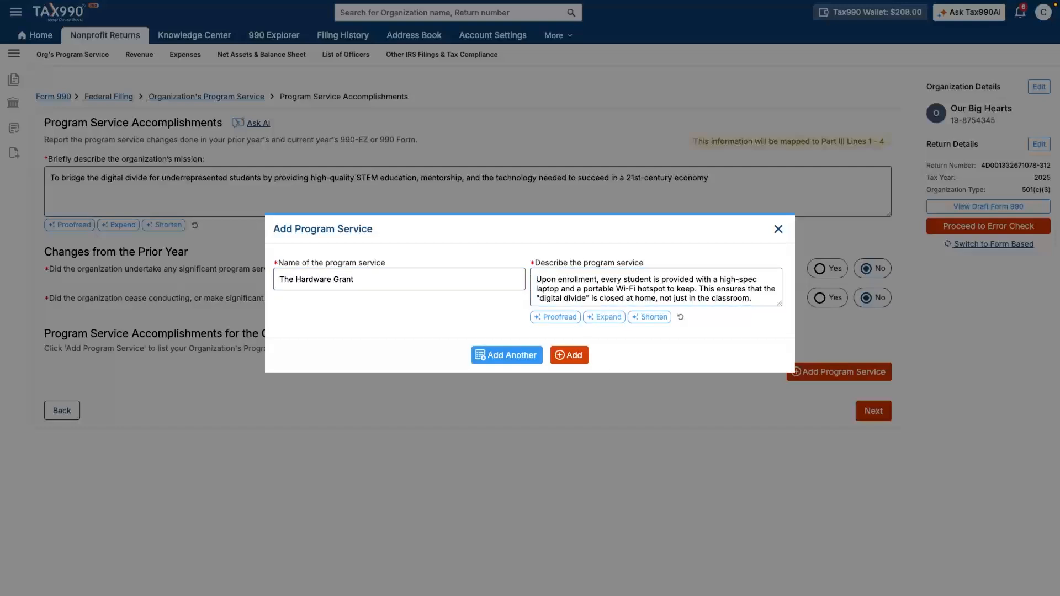
click(569, 355)
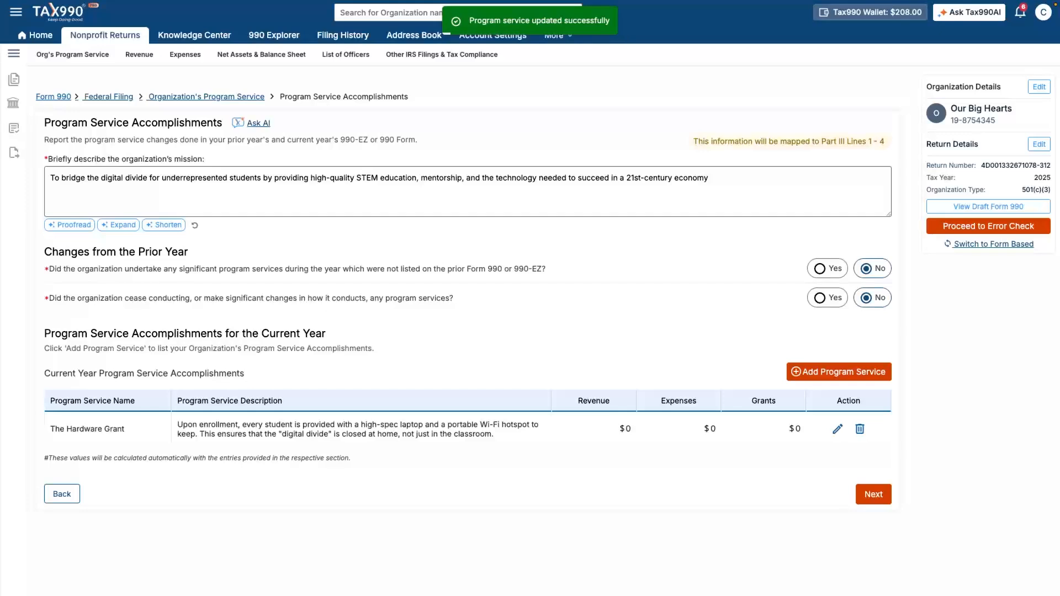
click(874, 494)
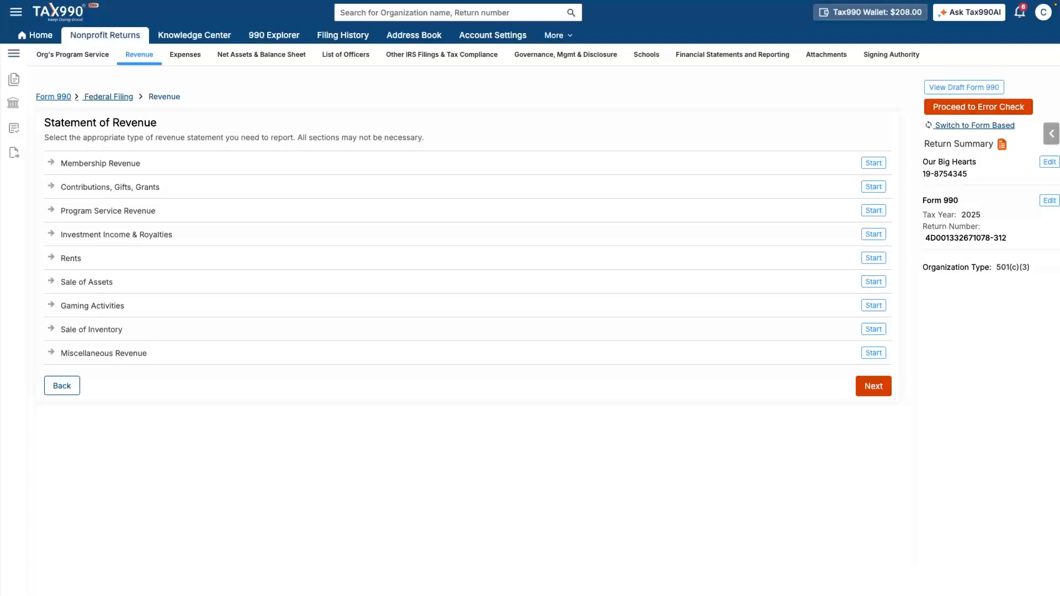
Step: Add a Hands Up membership with $50,000 revenue and no member benefits
click(874, 163)
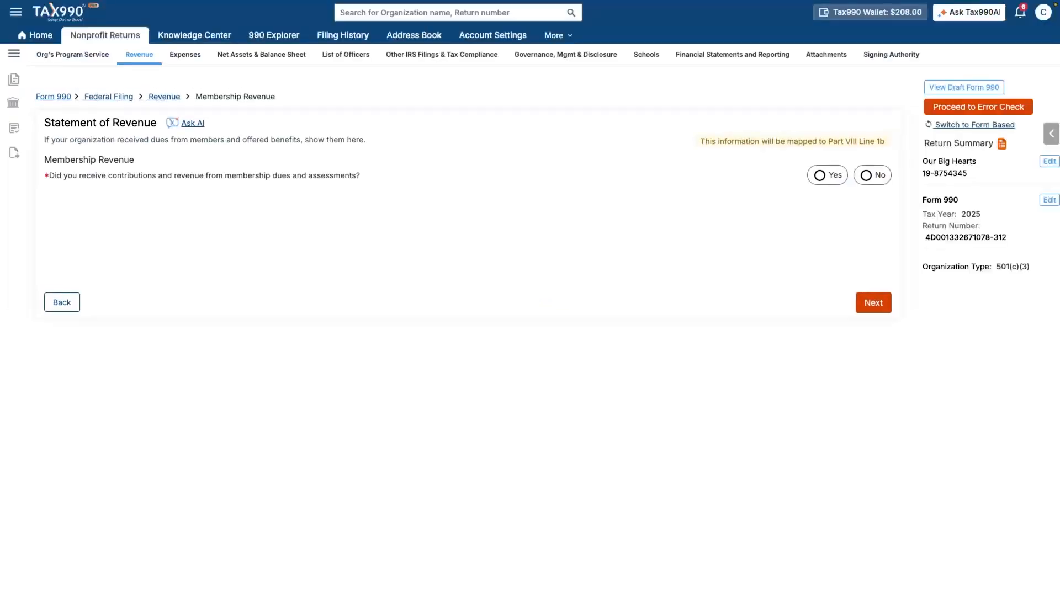
click(821, 175)
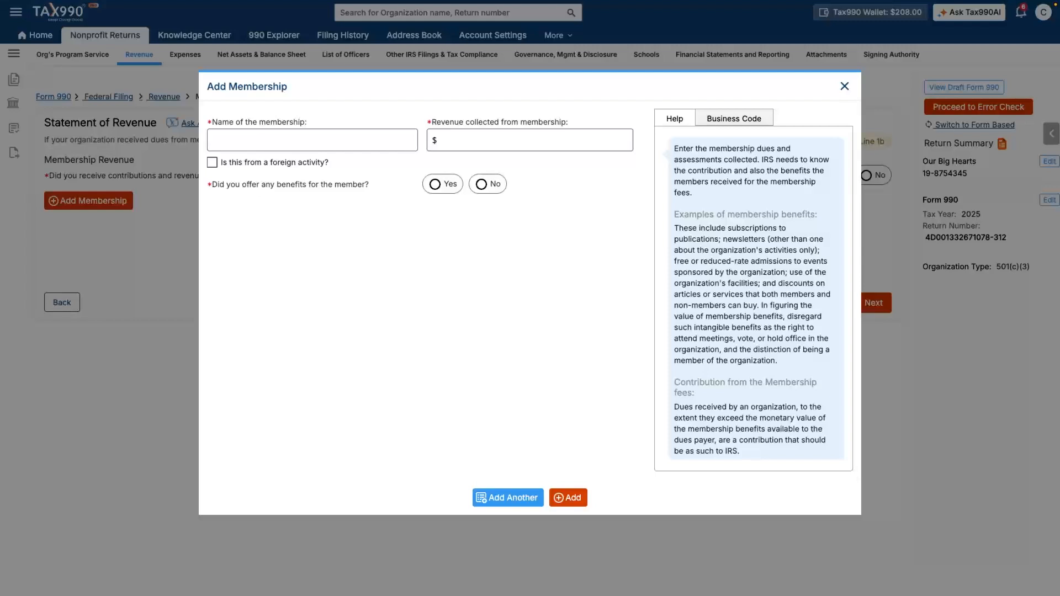
click(312, 141)
text(Hands u)
key(Return)
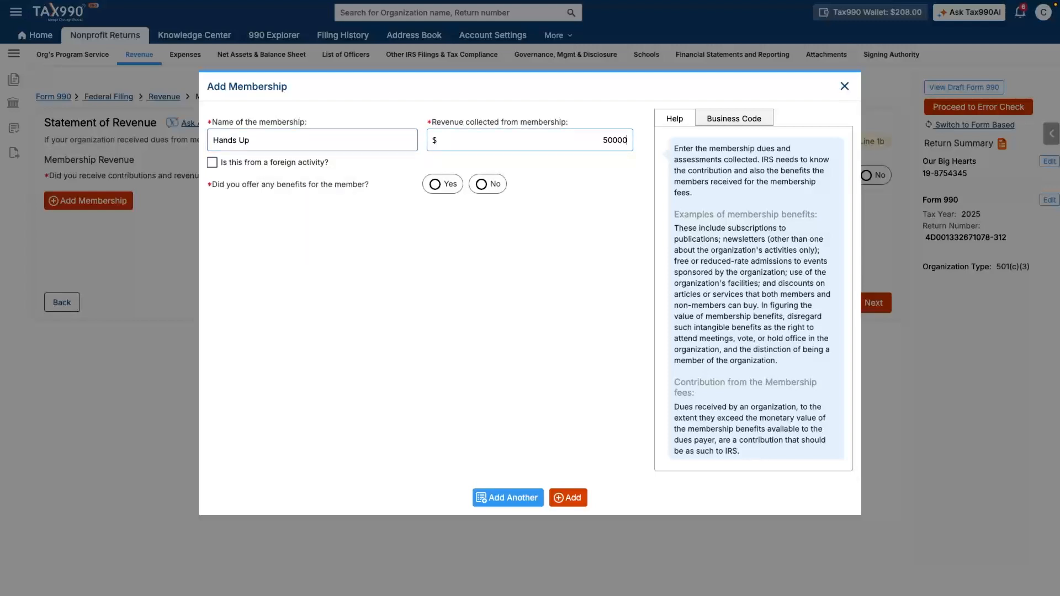
click(483, 184)
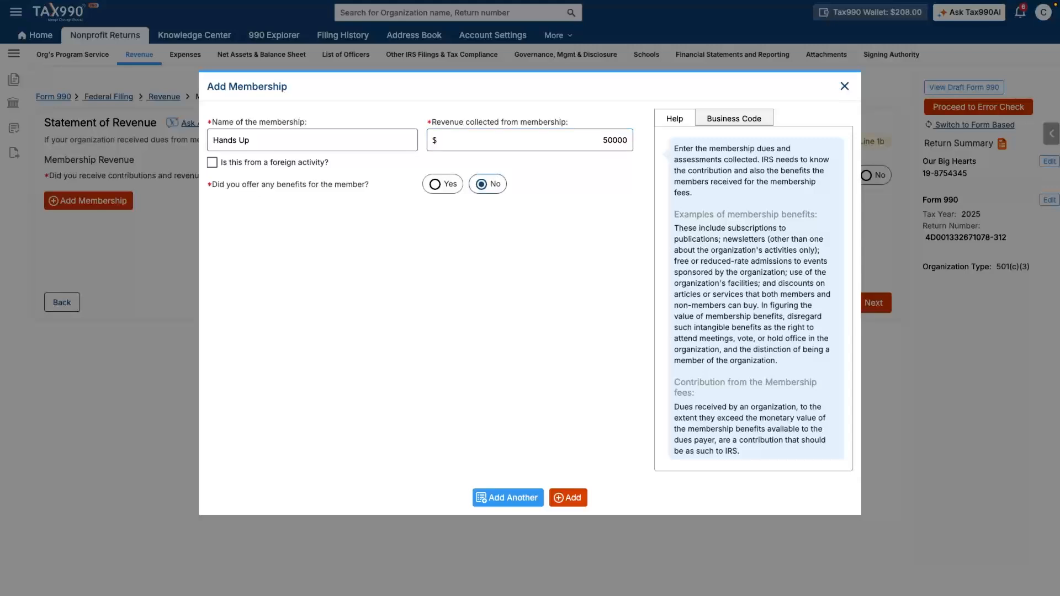
click(568, 499)
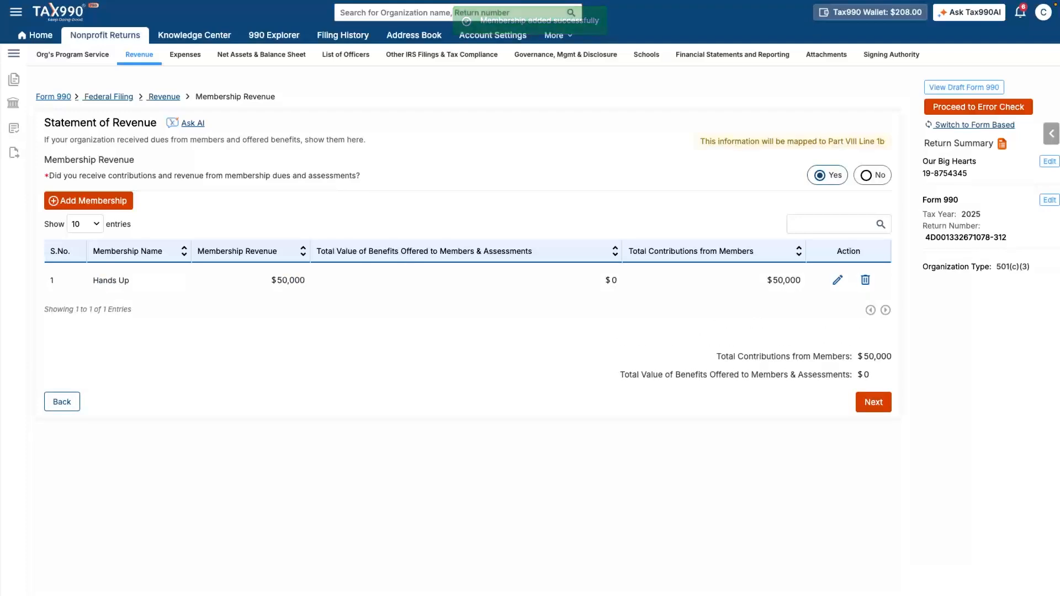
click(874, 402)
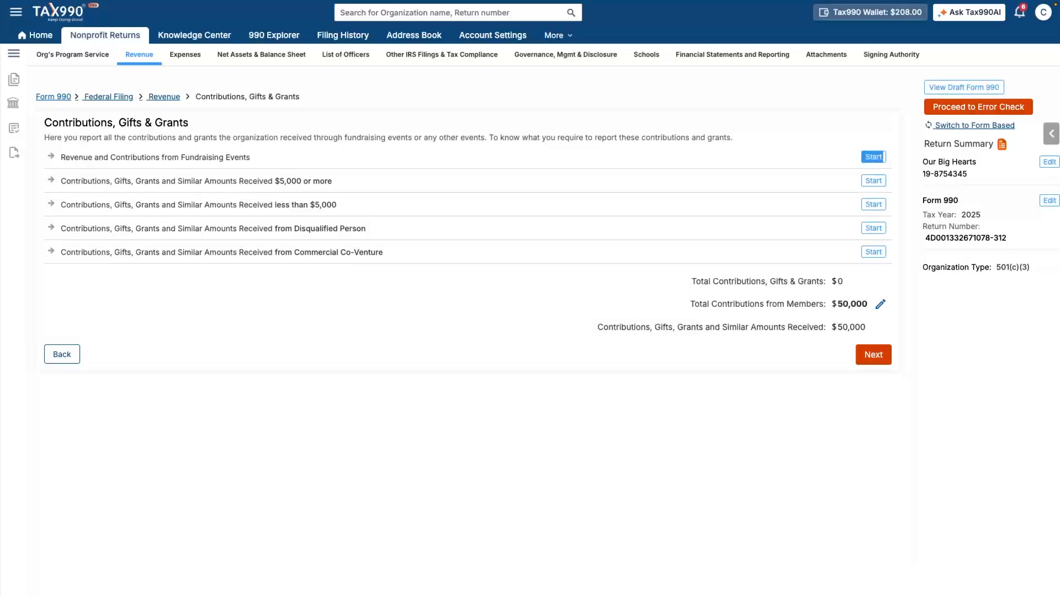
click(874, 157)
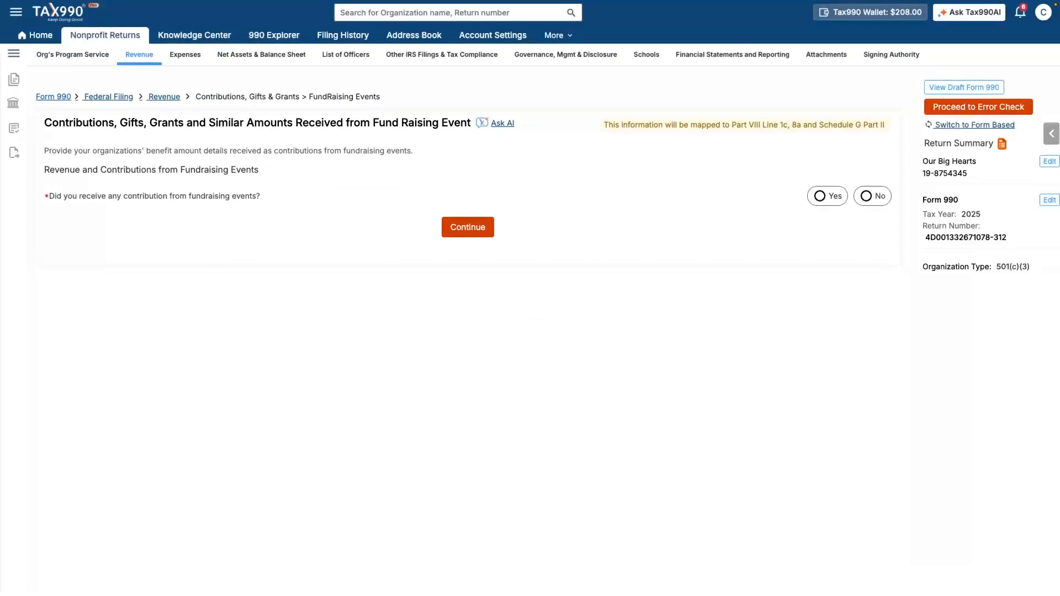
Step: Add the Spring Gala fundraising event with $120,000 total revenue and $80,000 noncash contributions
click(820, 196)
click(837, 225)
text(Spring)
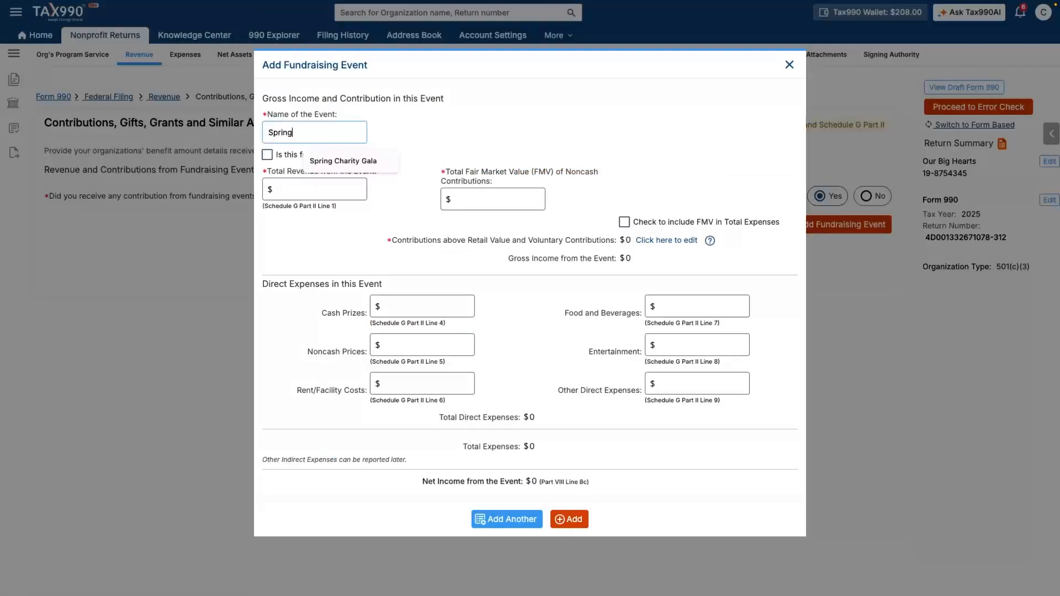
text( Gala)
key(Tab)
text(120000)
key(Tab)
text(80000)
key(Tab)
scroll(530, 331, down, 1)
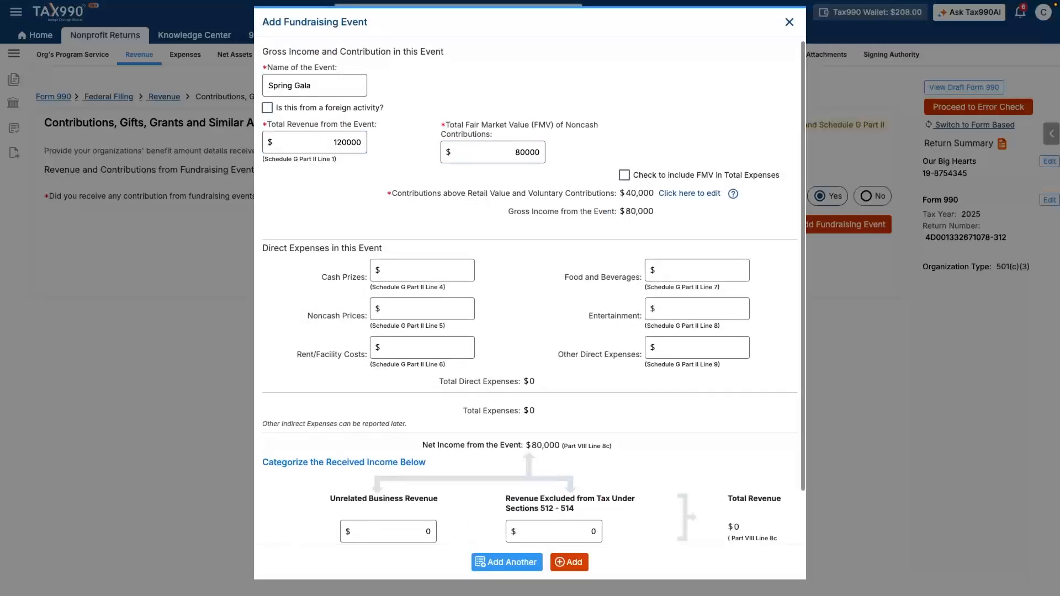
Step: Enter $70,000 unrelated and $10,000 excluded revenue tied to The Hardware Grant, and save the event
click(389, 472)
text(70000)
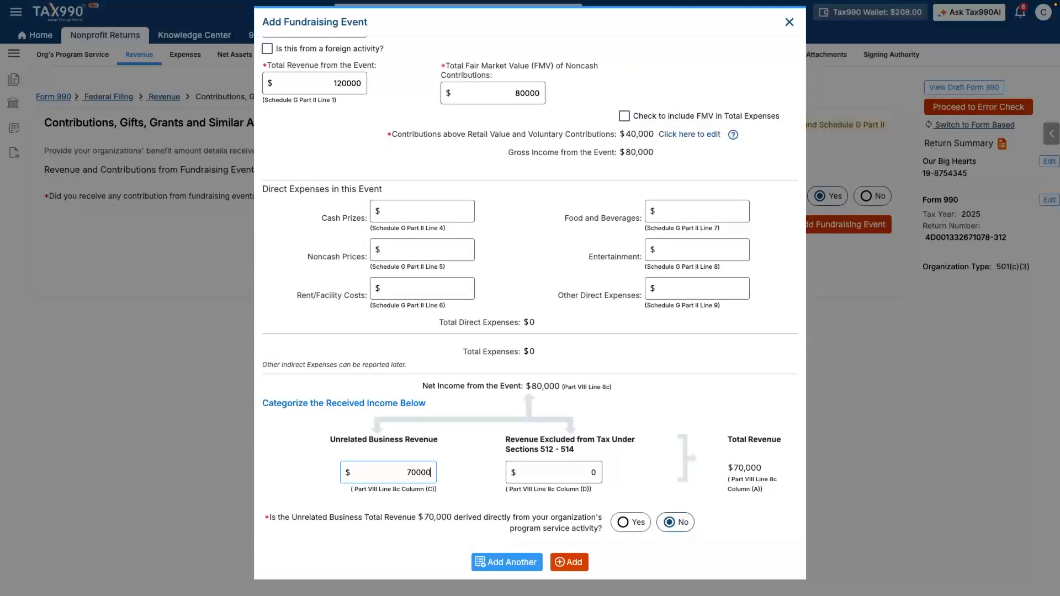
click(554, 472)
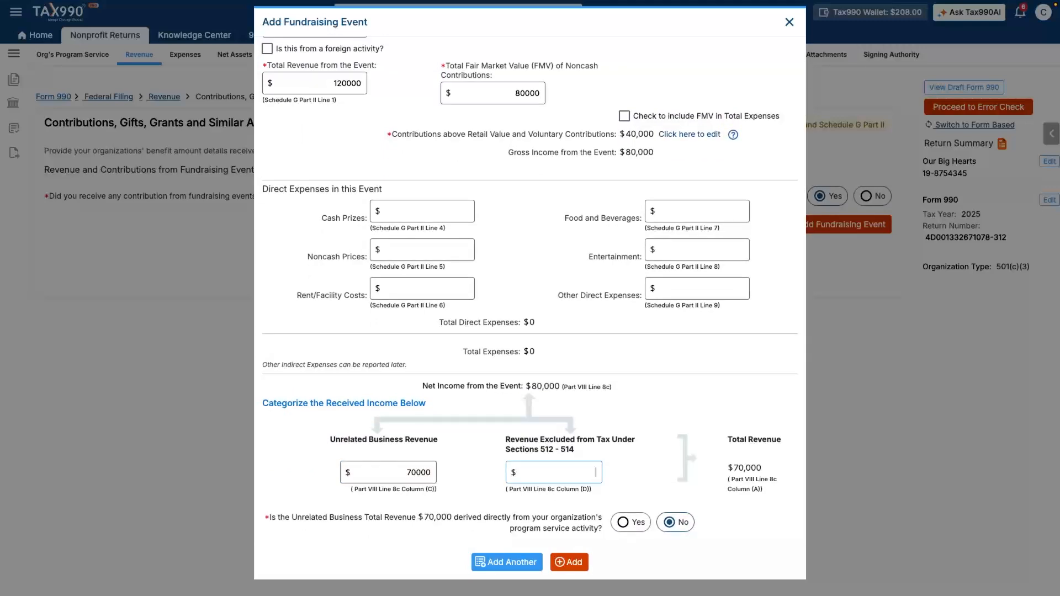
text(10000)
click(623, 523)
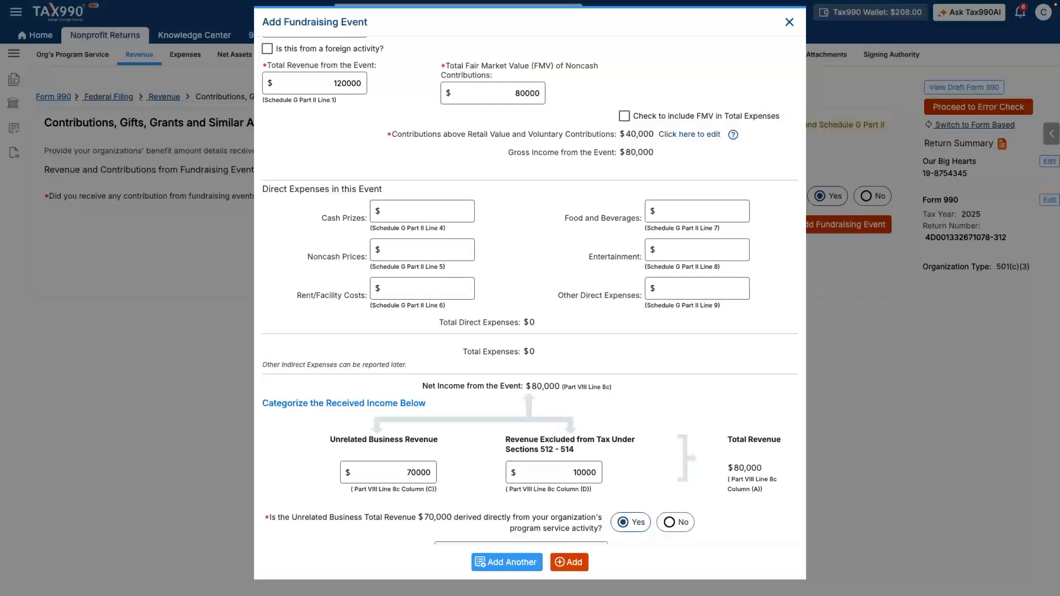
scroll(531, 290, down, 1)
click(521, 525)
click(511, 521)
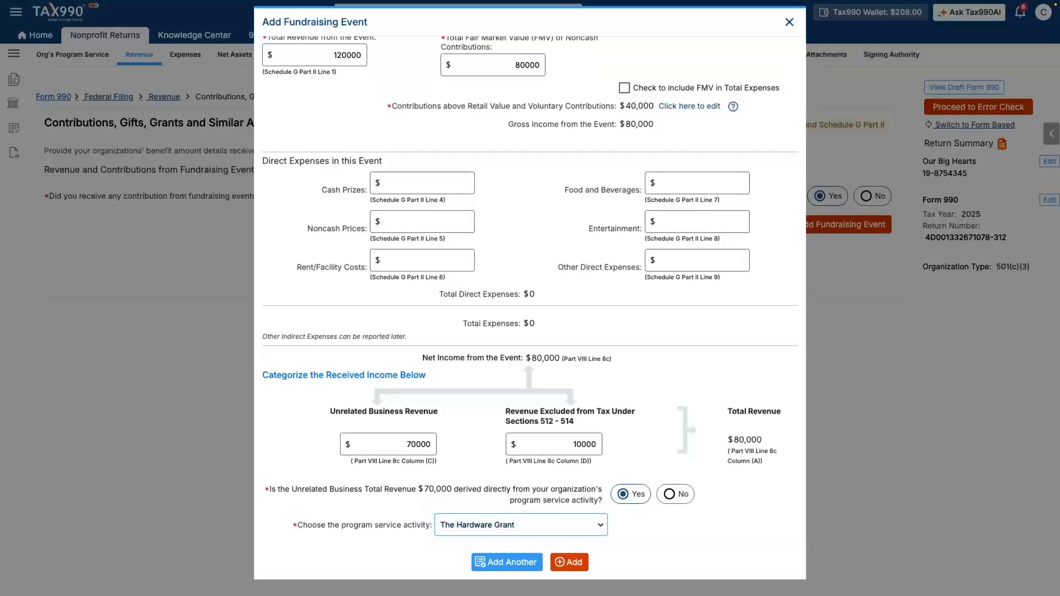
click(569, 562)
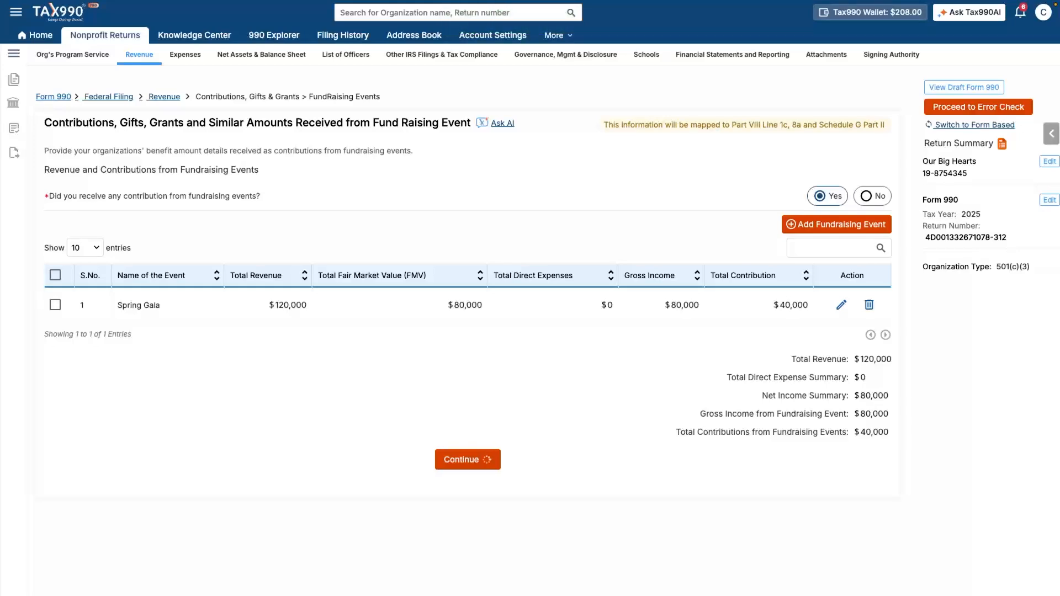
click(468, 460)
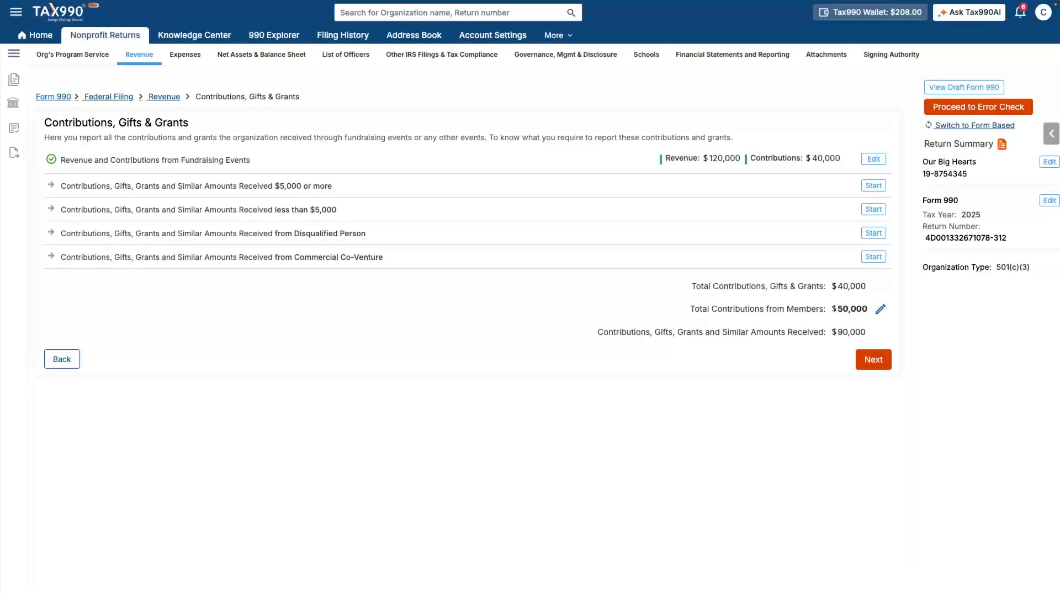
click(873, 186)
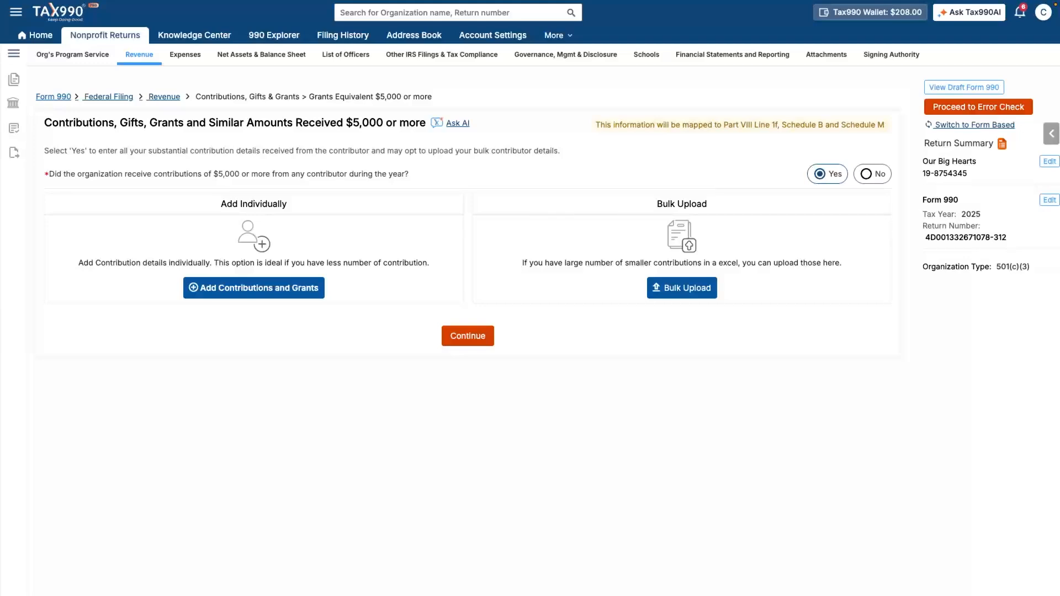
Step: Add Education Elevation as an Individual contributor giving $50,000 directly, then continue to Expenses
click(254, 287)
click(254, 217)
text(Education)
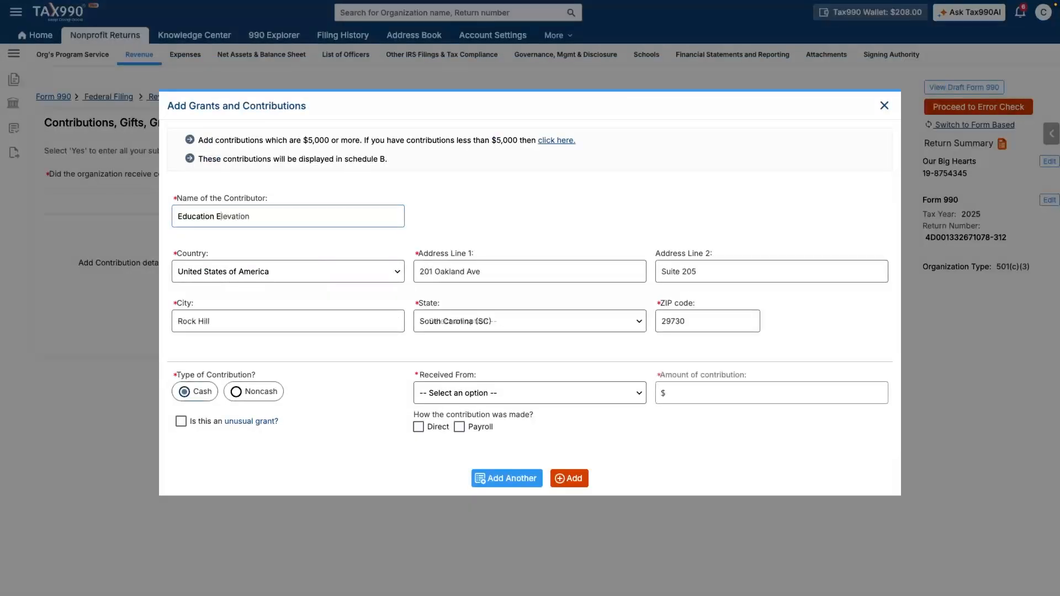
click(530, 393)
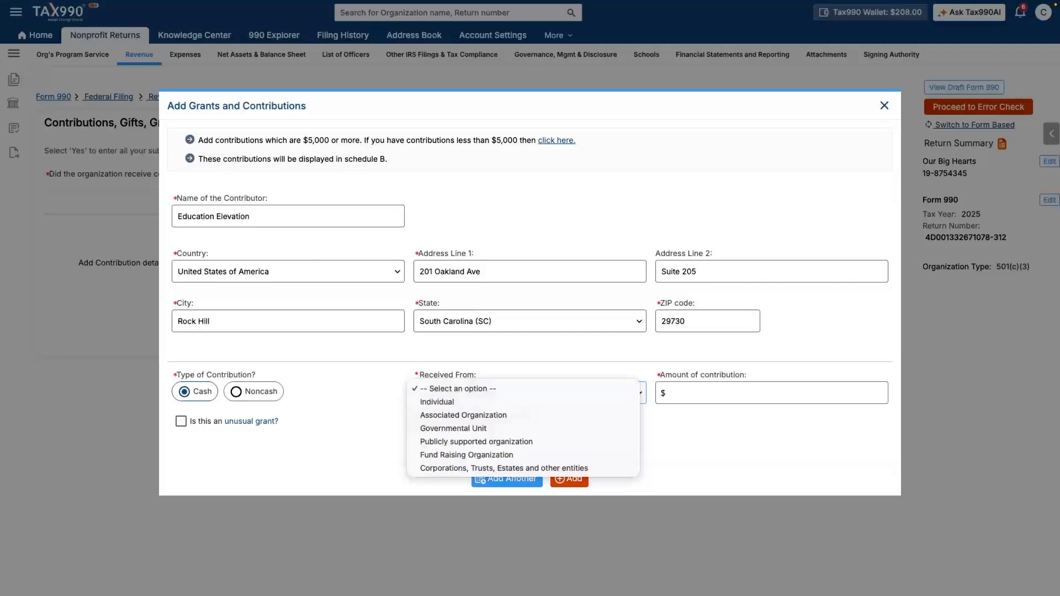
key(Return)
click(773, 393)
text(50000)
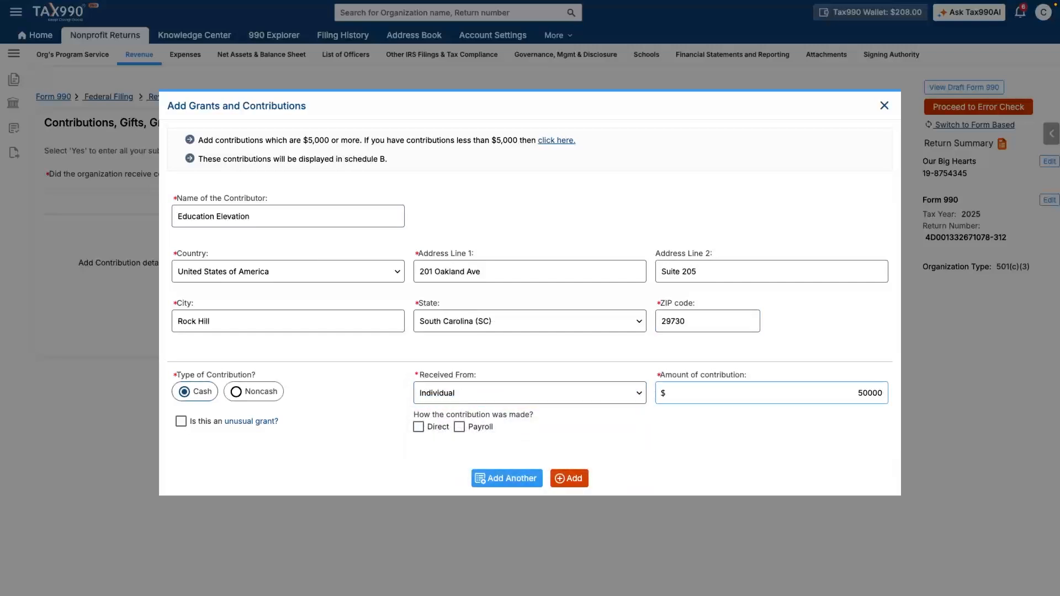
click(418, 427)
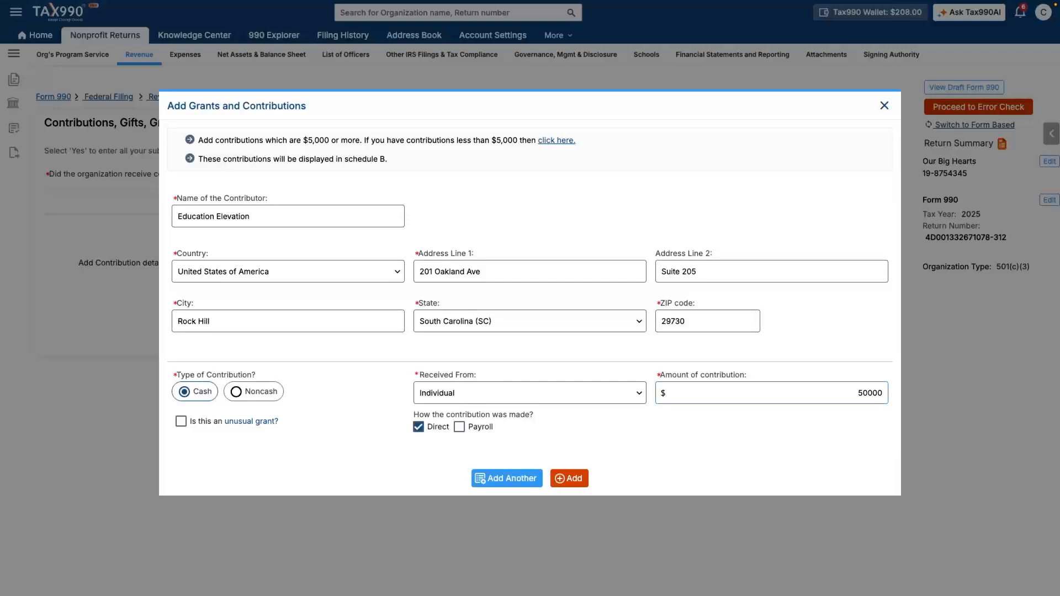
click(570, 478)
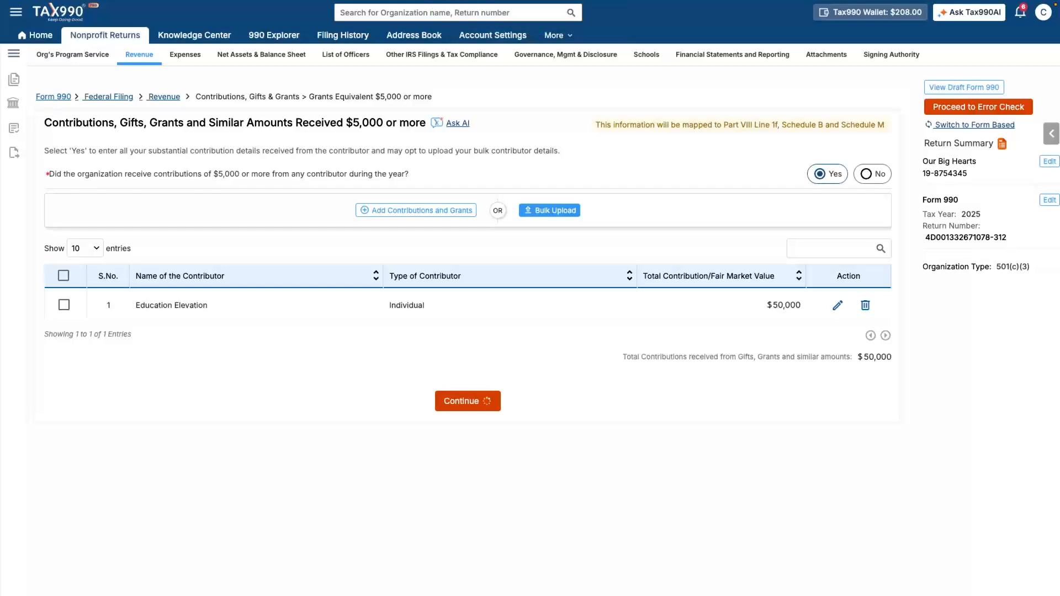
click(467, 401)
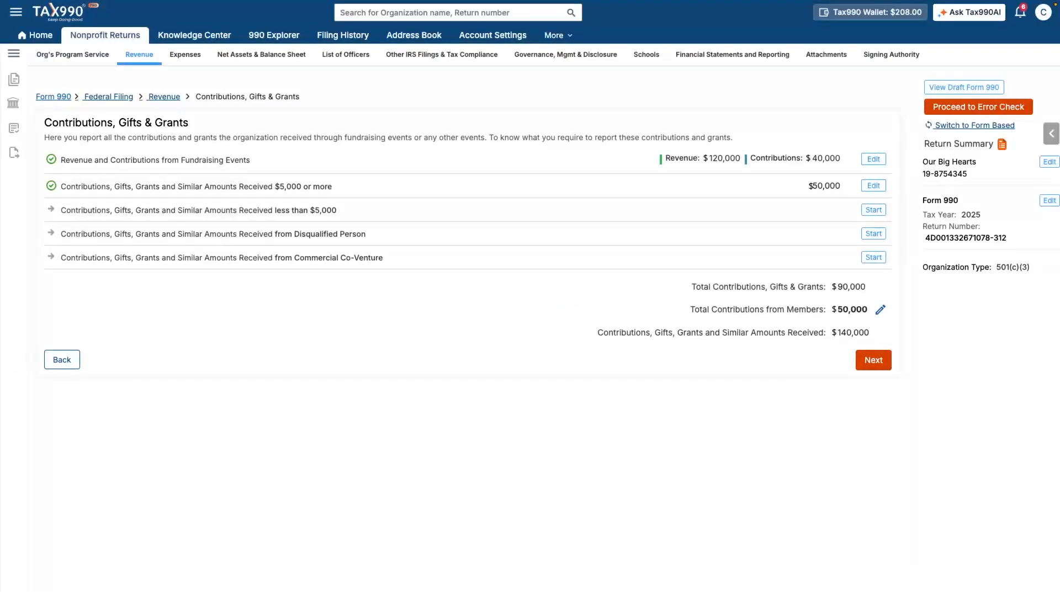
click(874, 360)
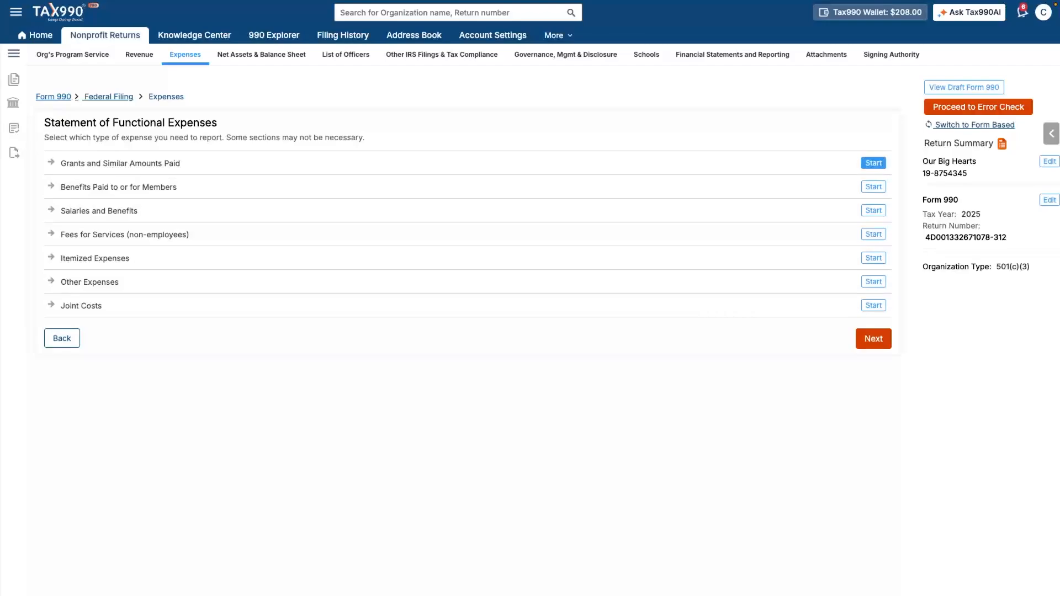
Step: Start Grants and Similar Amounts Paid and answer Yes to having paid grants
click(874, 163)
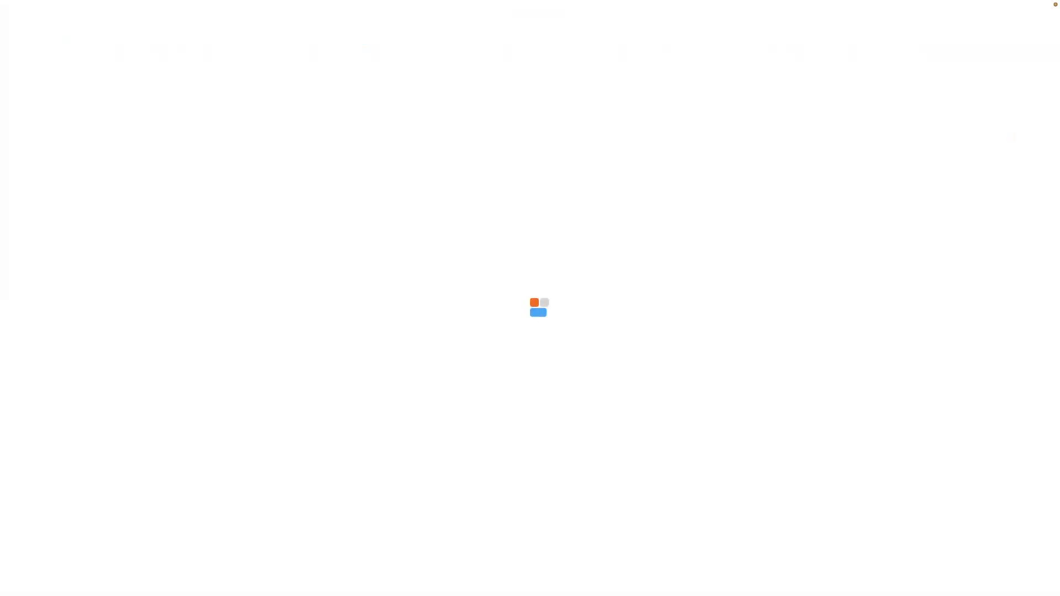
click(828, 175)
Step: Add a $5,000 cash grant to individuals, No Relationship, under The Hardware Grant program activity
click(860, 204)
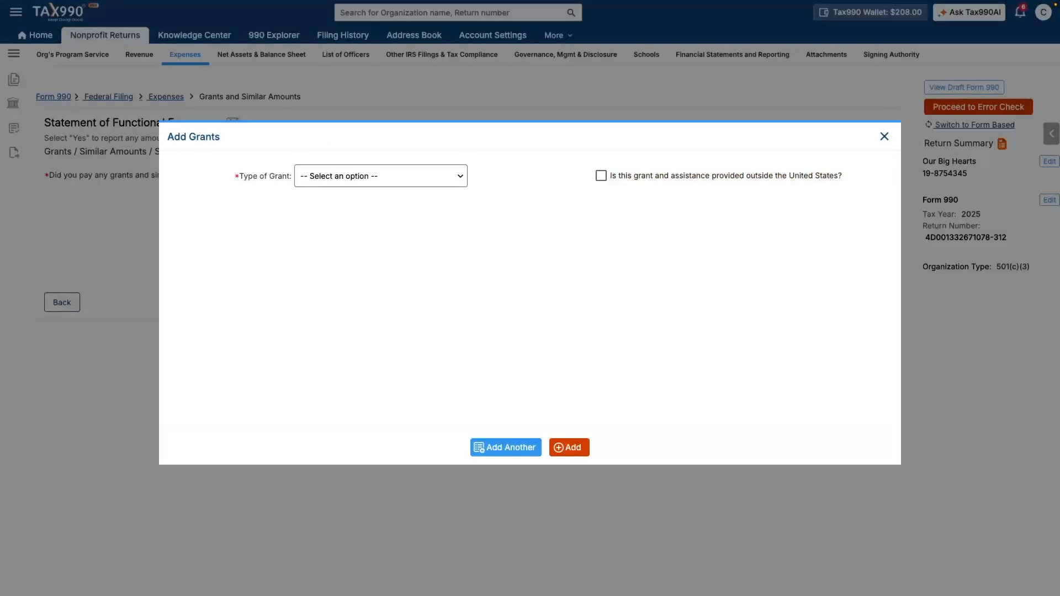
click(382, 176)
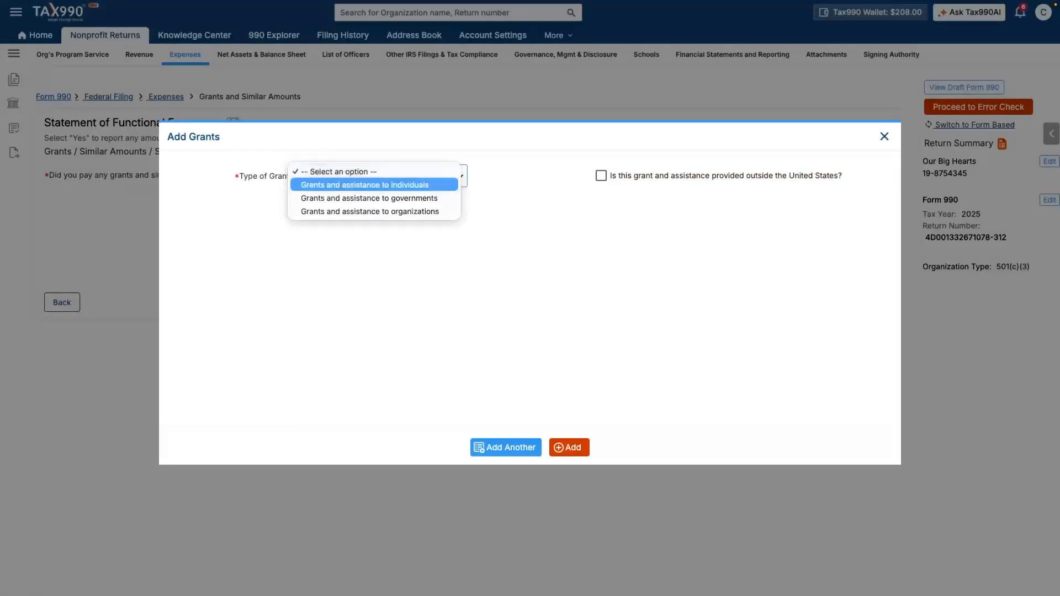
click(365, 185)
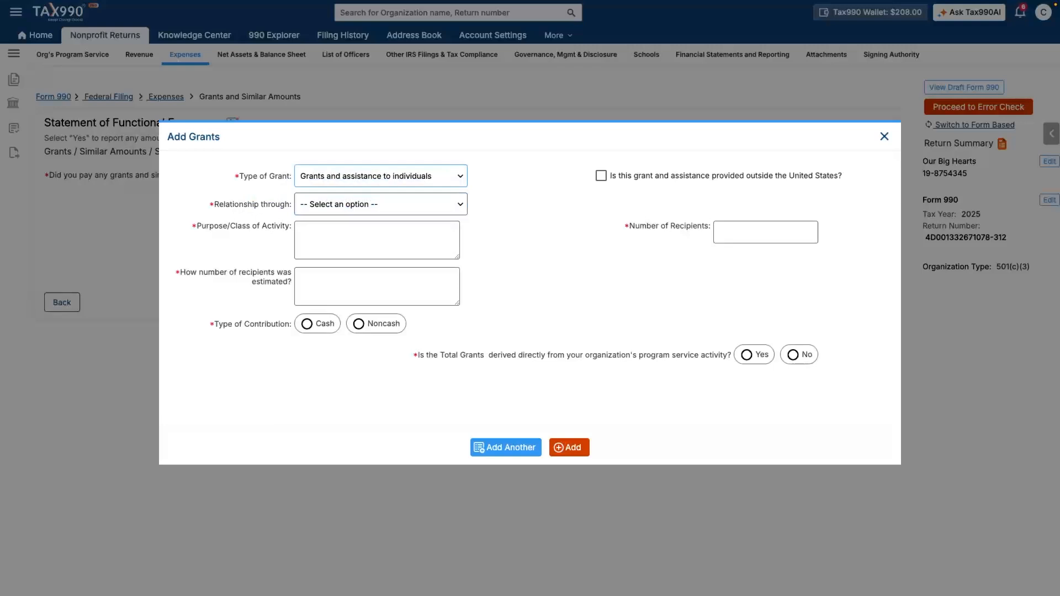
click(381, 205)
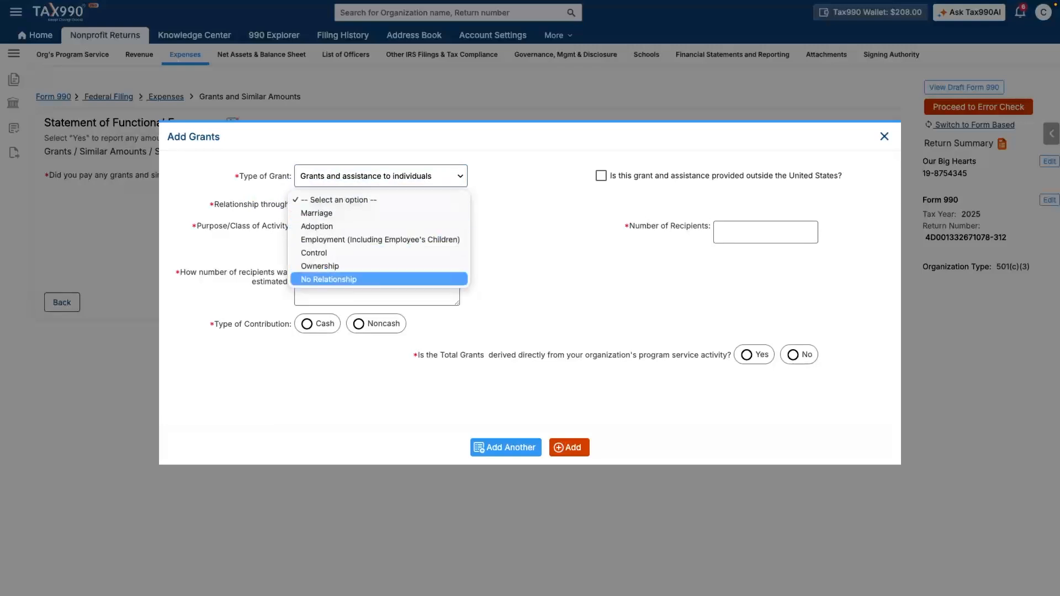
key(Return)
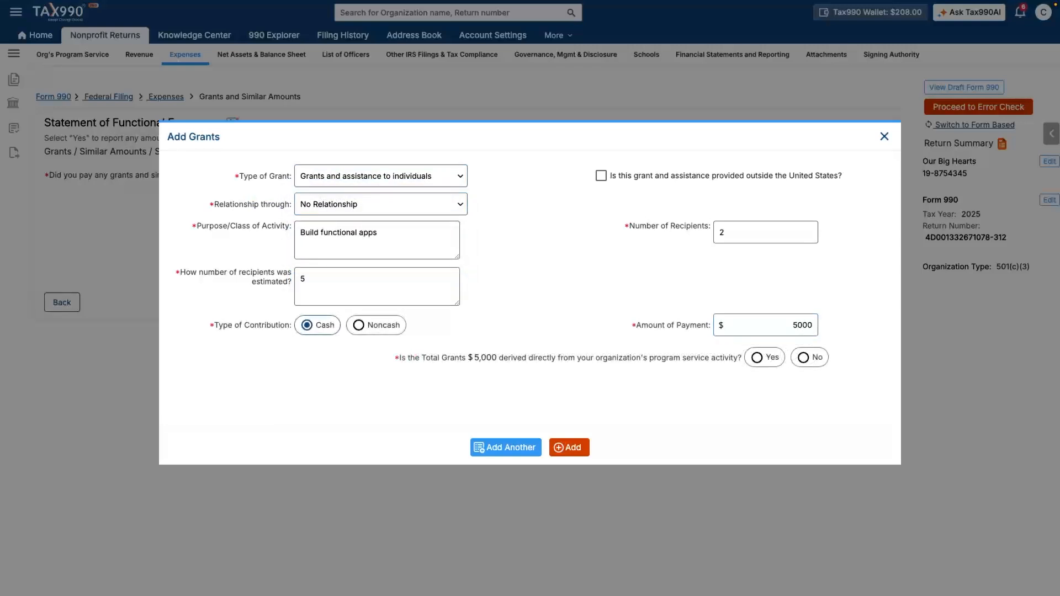
click(758, 358)
click(397, 387)
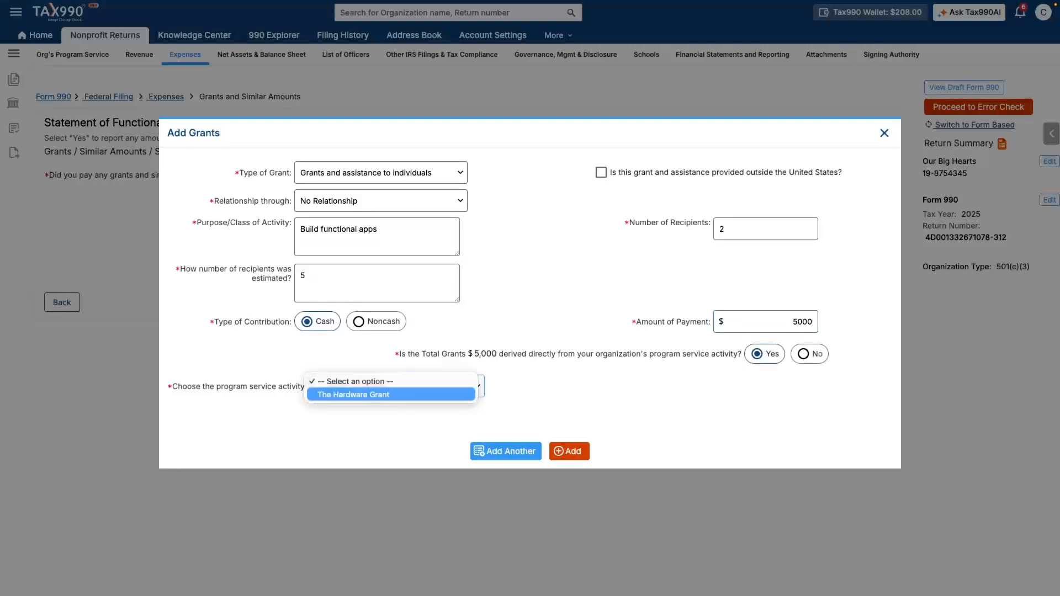
key(Return)
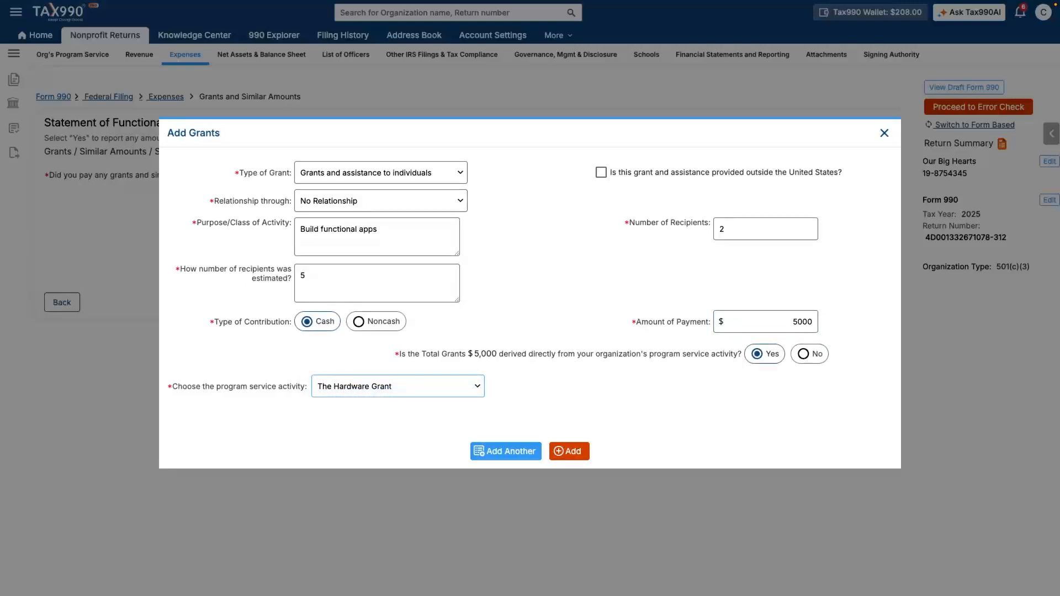
click(570, 452)
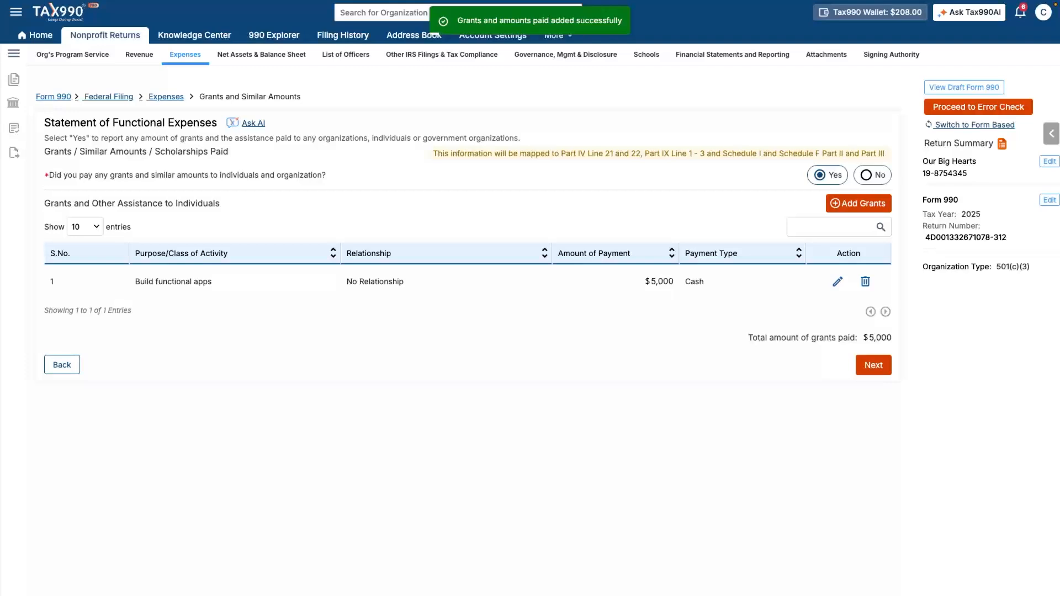
click(874, 365)
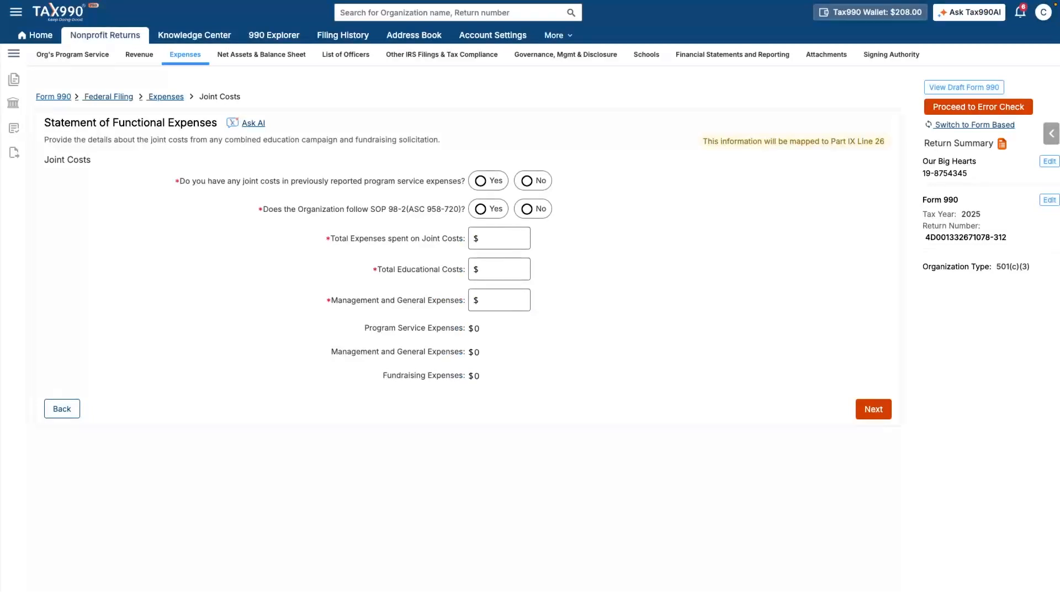
Step: Answer No to both joint cost questions and enter 2000 total, 2500 educational, 3500 management costs
click(527, 181)
click(527, 209)
click(499, 238)
text(2000)
click(500, 270)
text(2500)
click(500, 300)
text(3500)
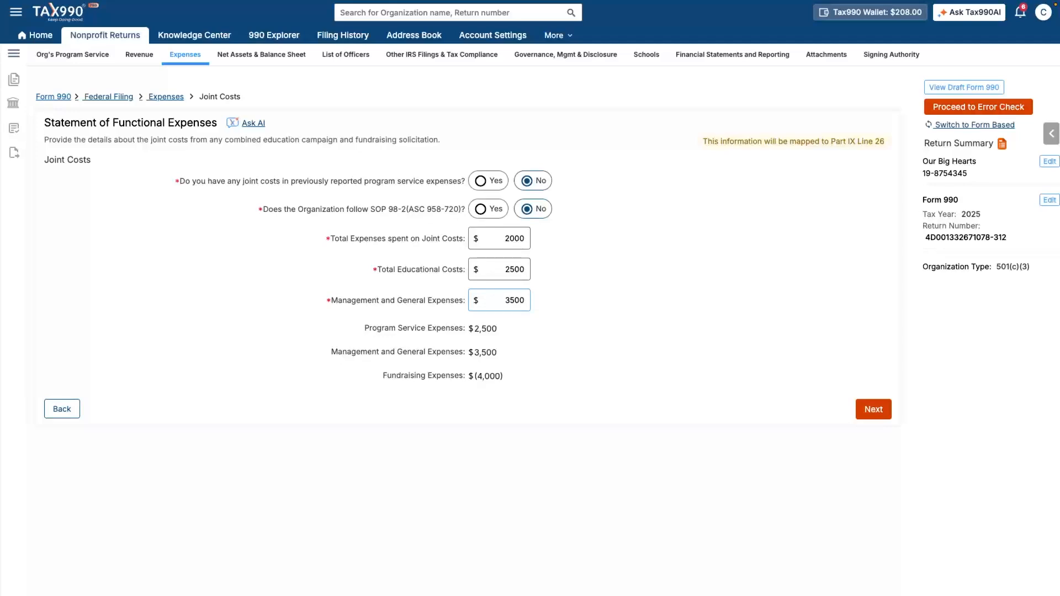
key(Tab)
click(874, 409)
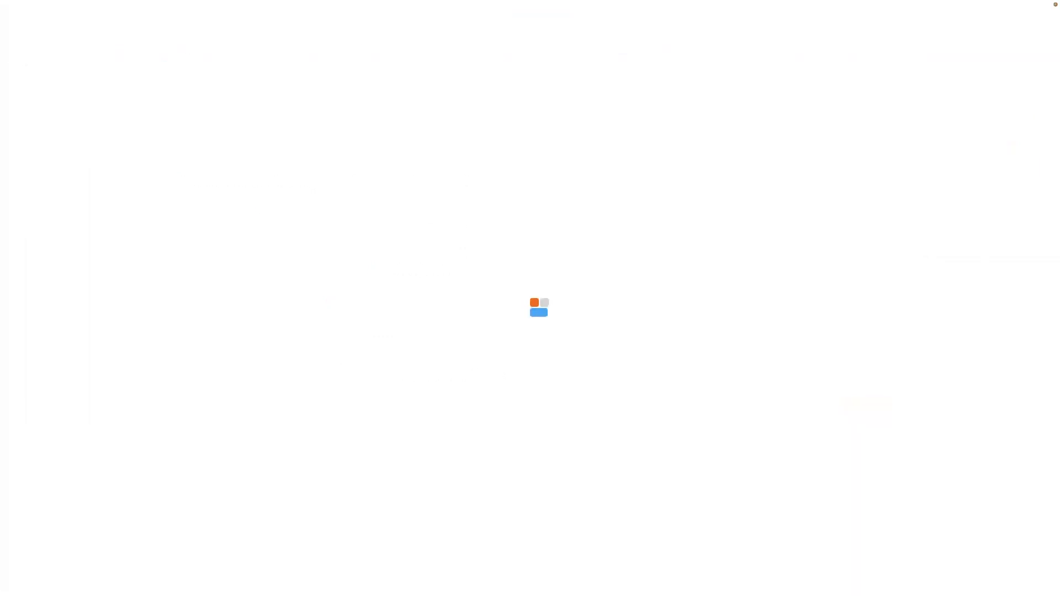
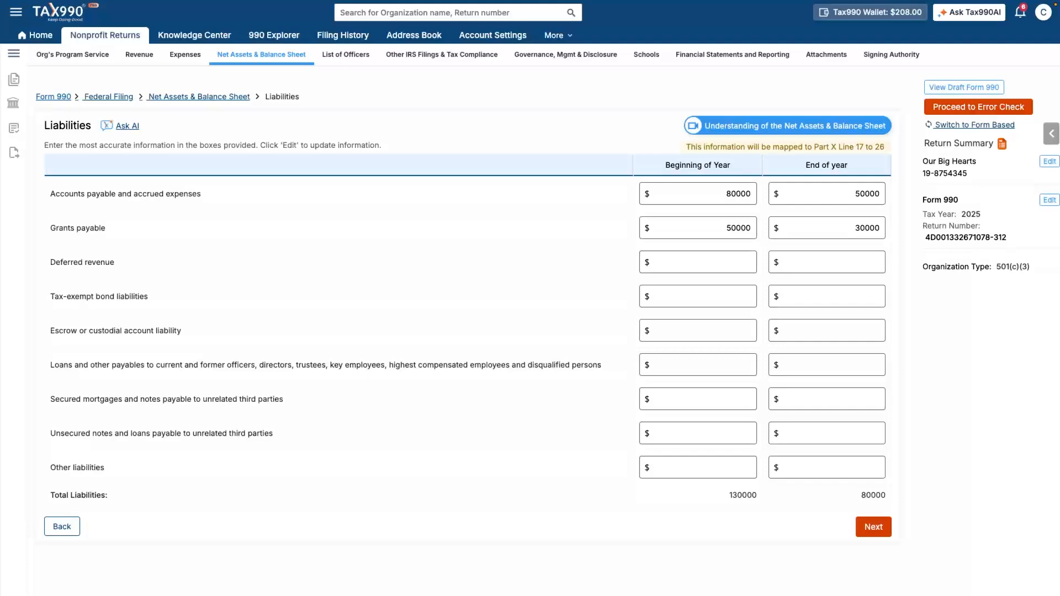
Step: Save the liabilities entries and move on to the net assets question
click(874, 528)
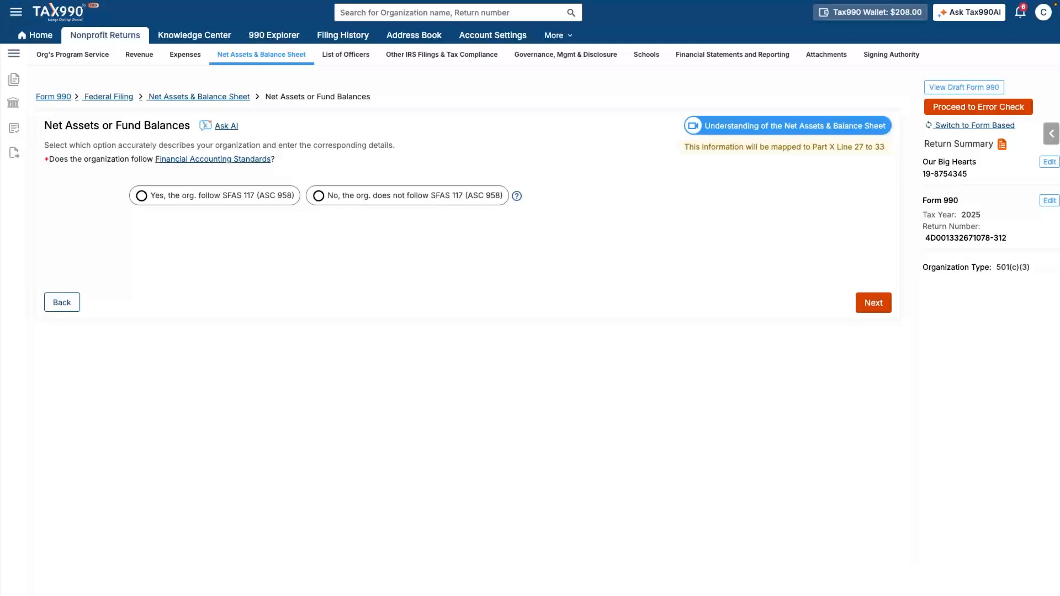
Step: Confirm the organization follows SFAS 117 and enter $70,000 beginning net assets without donor restrictions
click(142, 195)
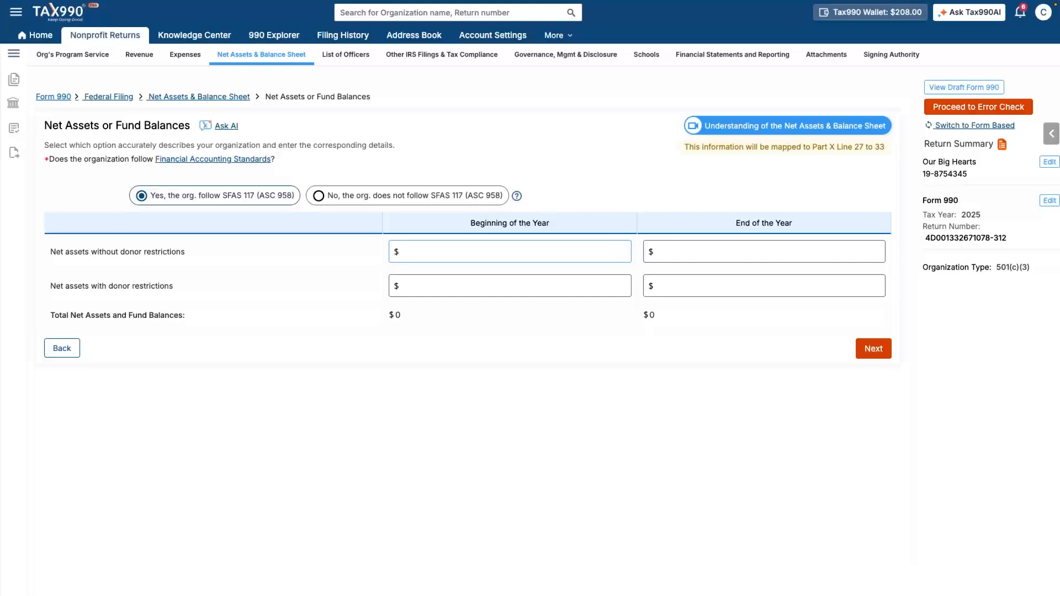
text(70000)
key(Tab)
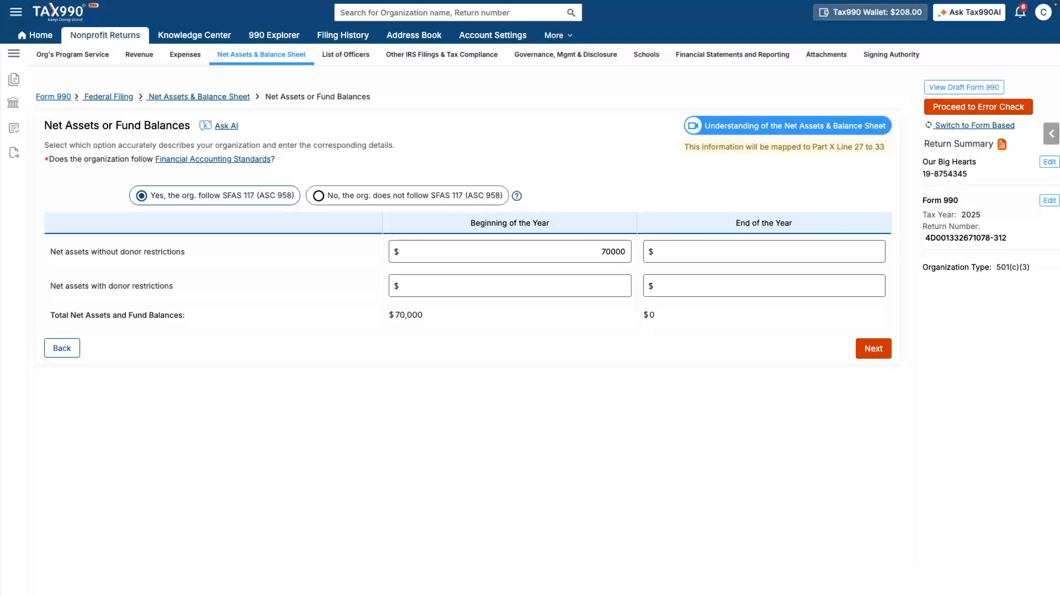
click(873, 349)
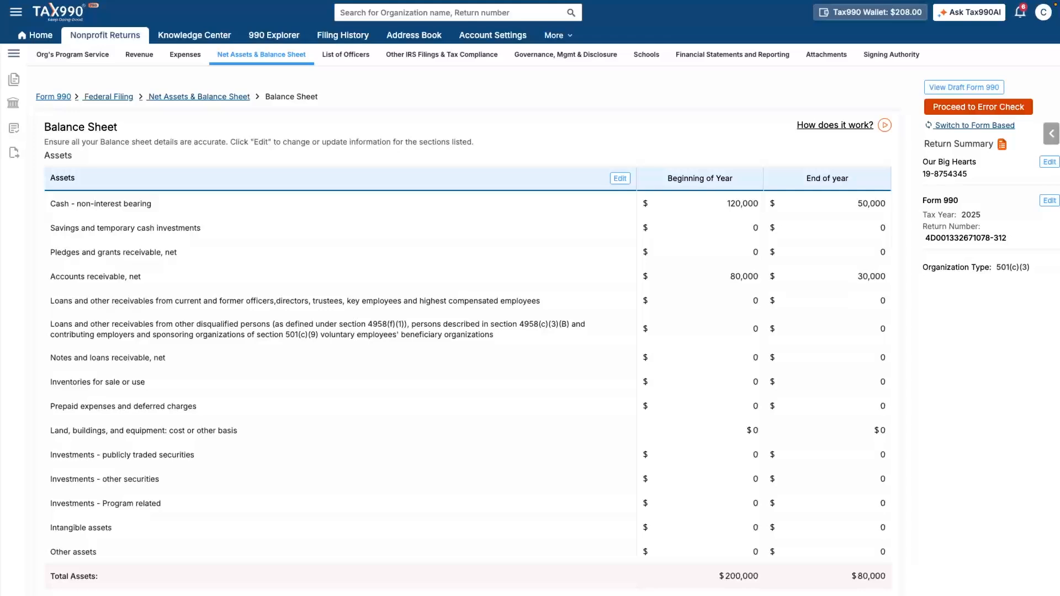
Step: Review the Balance Sheet totals for both years and accept them as balanced
scroll(468, 331, down, 3)
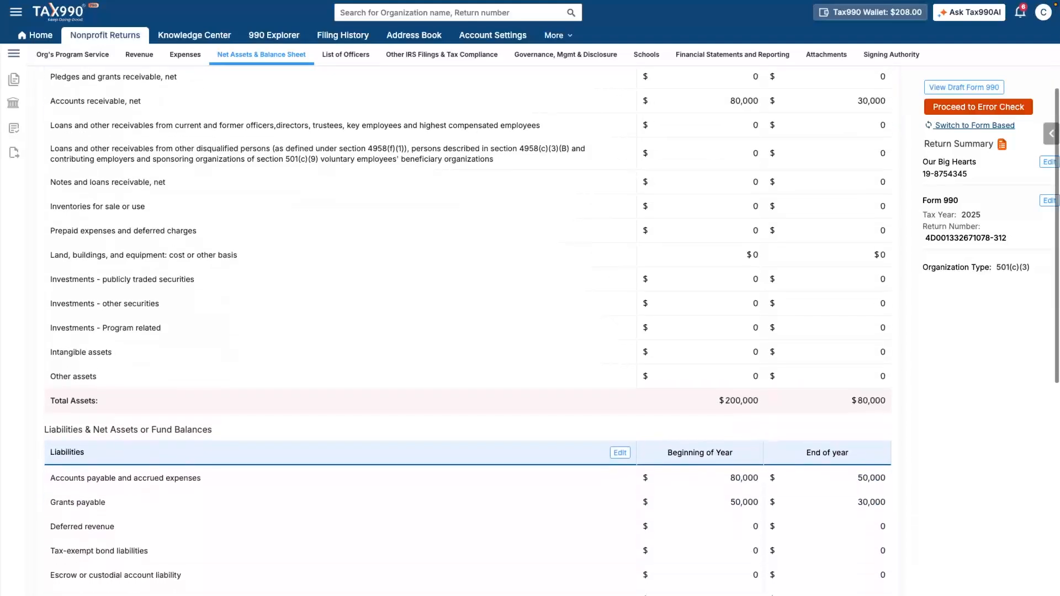
scroll(468, 331, down, 4)
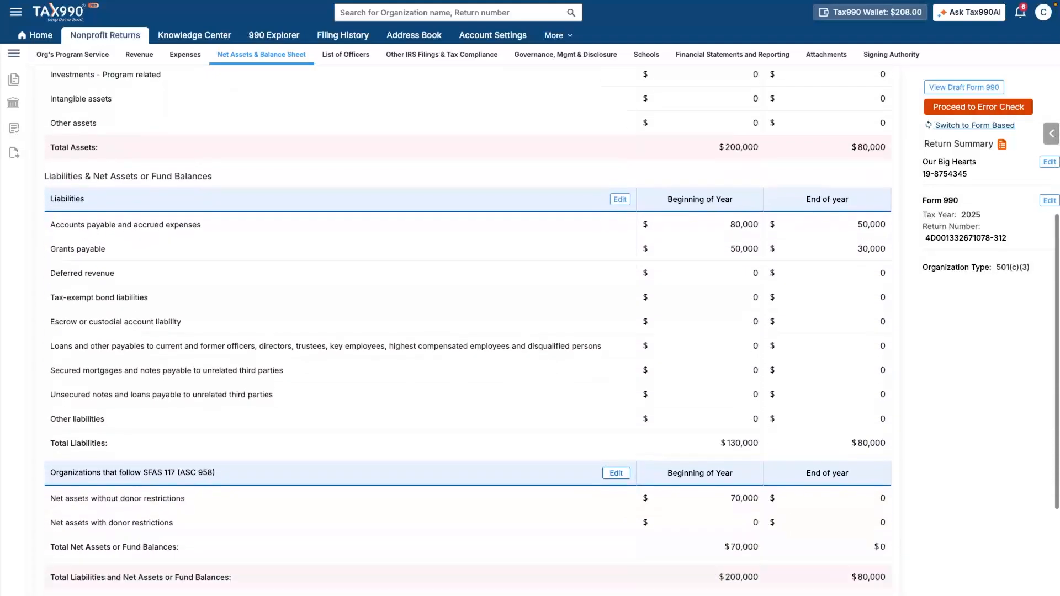
scroll(468, 332, down, 3)
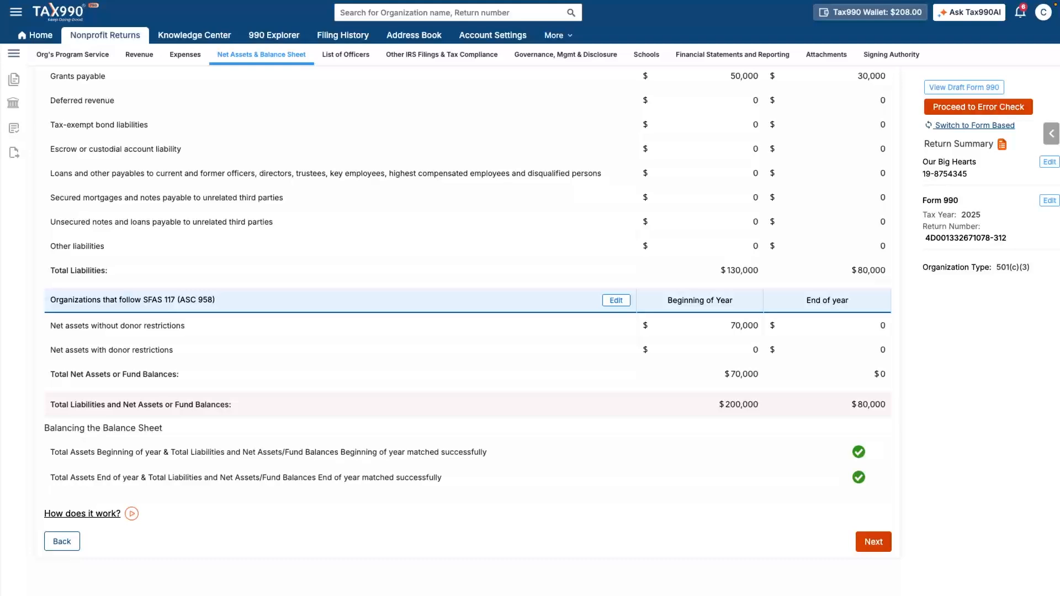
click(874, 542)
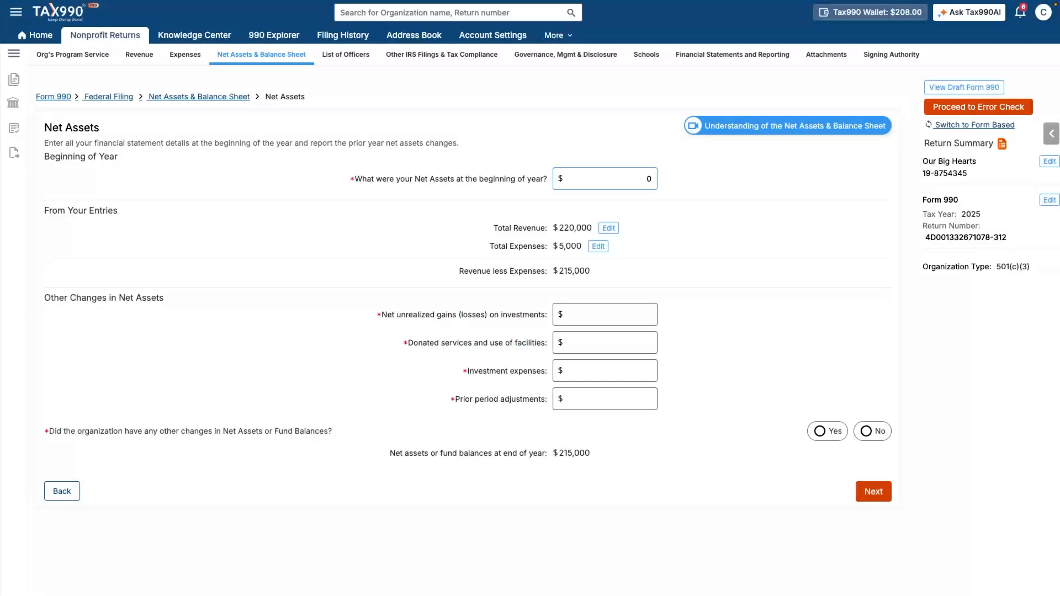
Step: Enter 70000 beginning net assets and add a $(285,000) prior period adjustment as other changes
text(70000)
click(821, 431)
click(286, 291)
text(Pr)
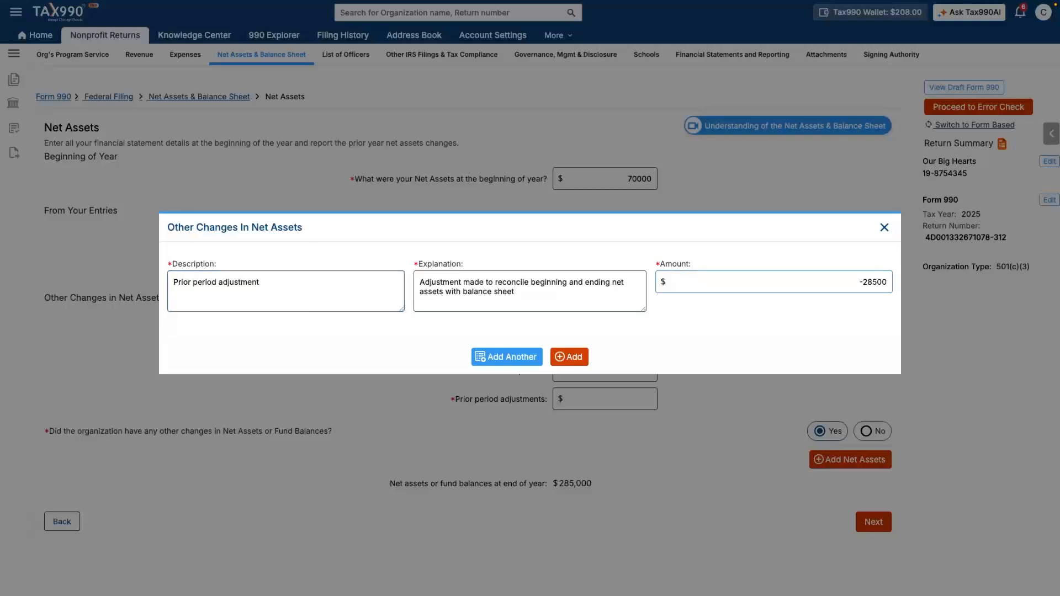
text(000)
click(569, 357)
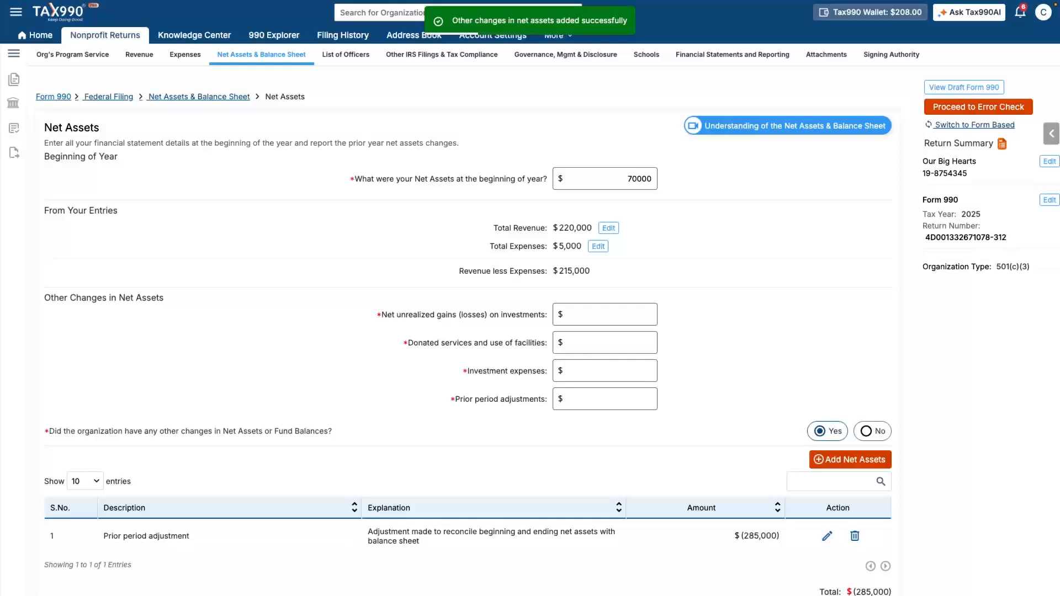
Step: Accept the net assets reconciliation, which matches for both years
scroll(530, 309, down, 2)
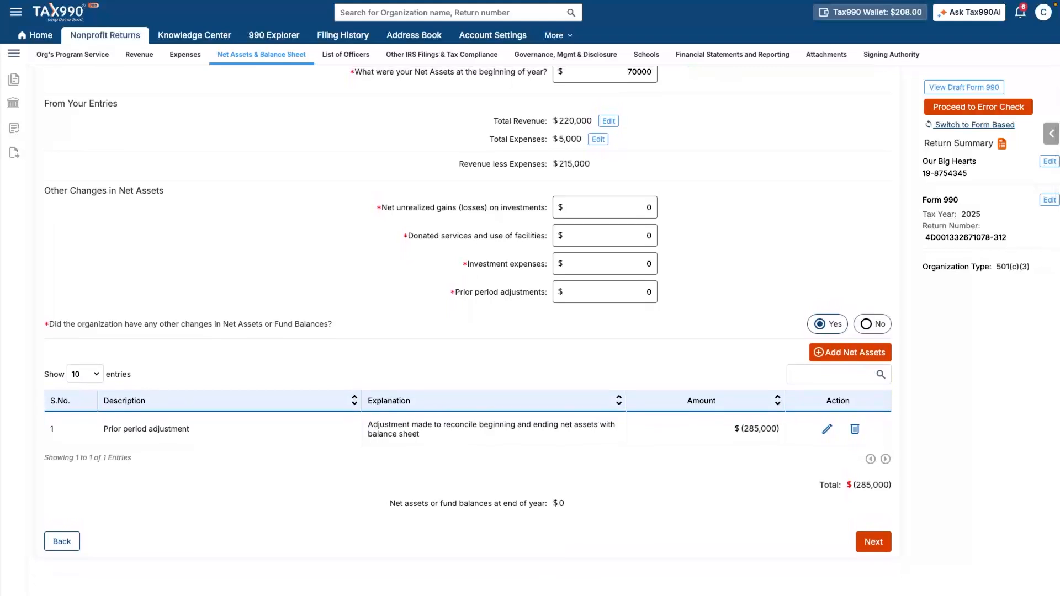
click(879, 542)
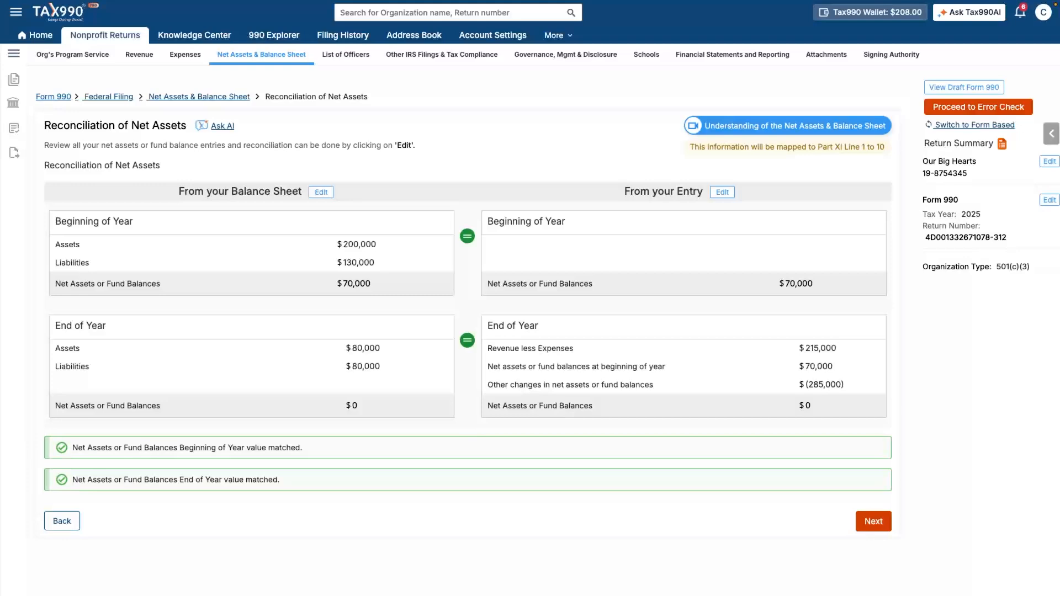
click(874, 521)
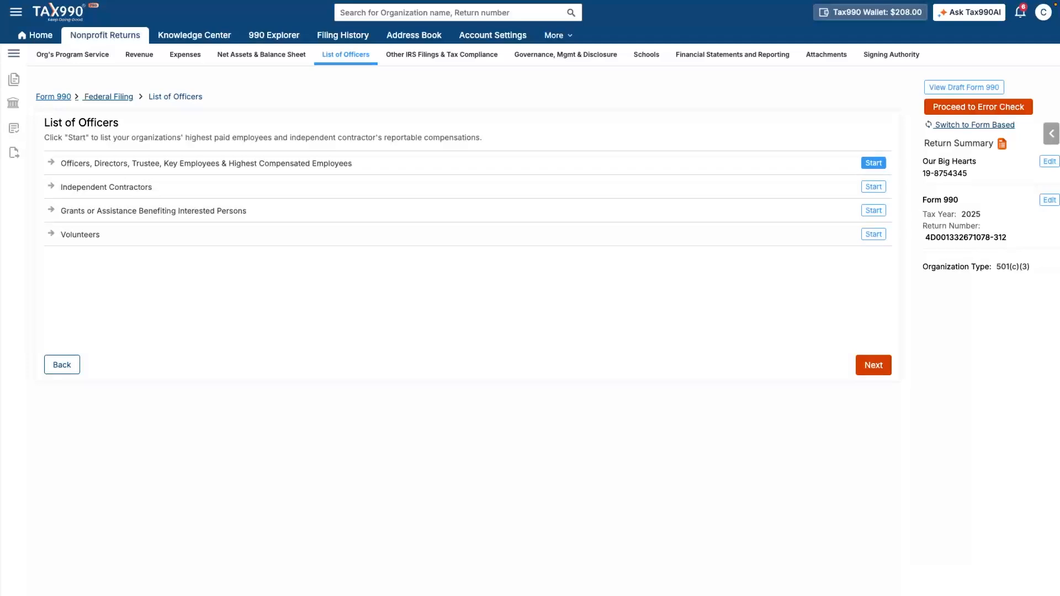
Step: Add a Treasurer officer working 15 hours per week to the officers list
click(874, 163)
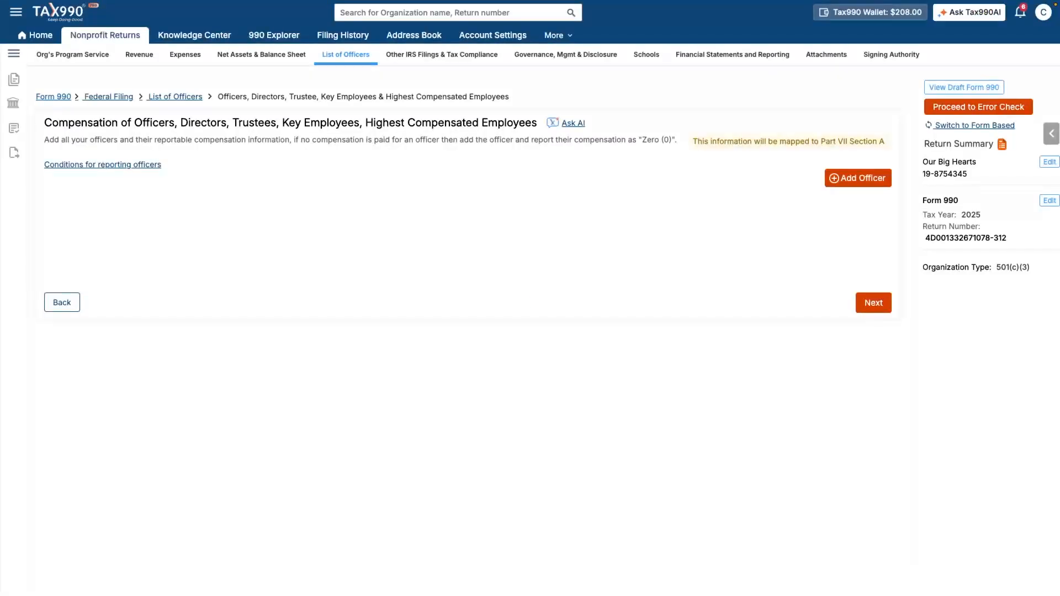
click(858, 178)
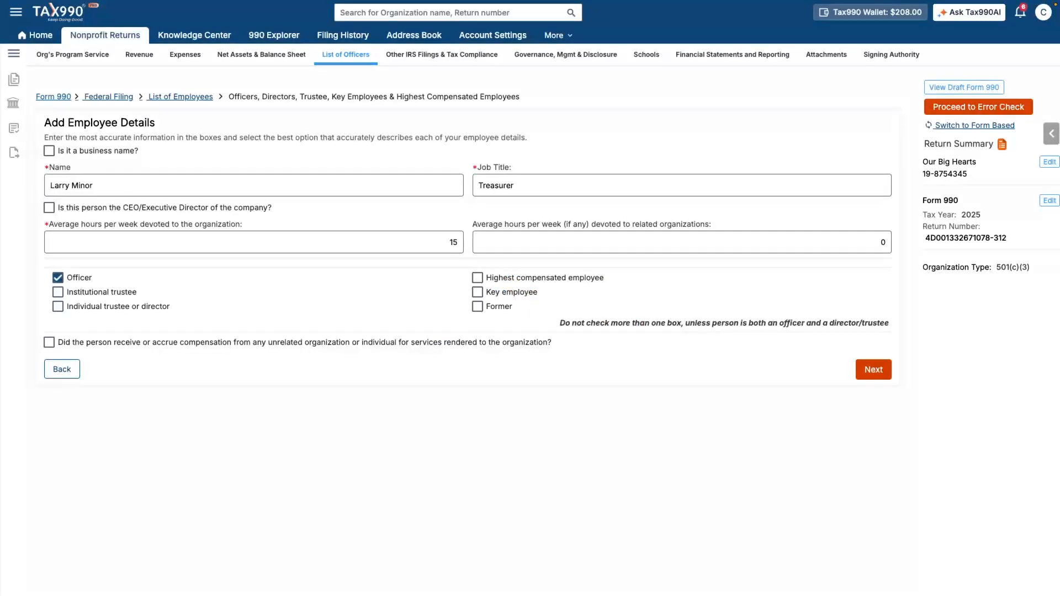
click(874, 370)
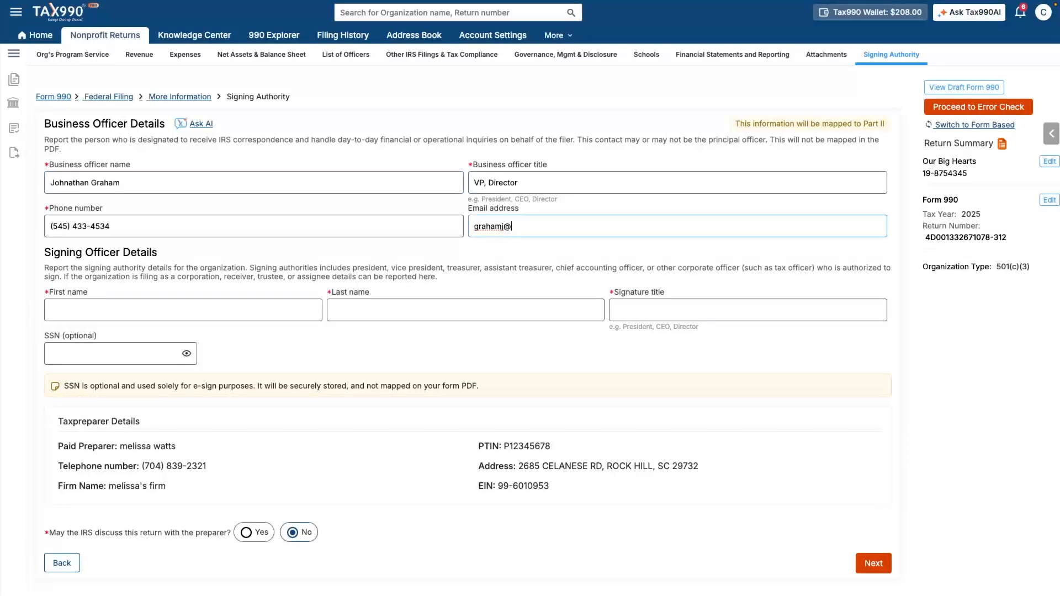
Step: Complete the signing officer's e-mail, first and last name, with signature title Treasurer
text(bighearts.org)
key(Tab)
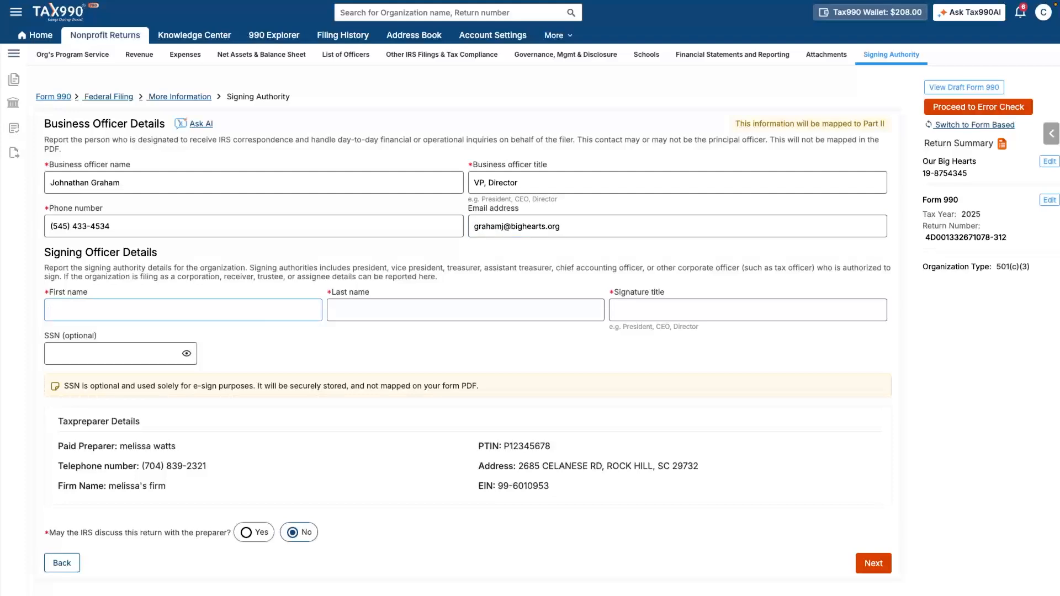
key(Tab)
key(Tab)
text(r)
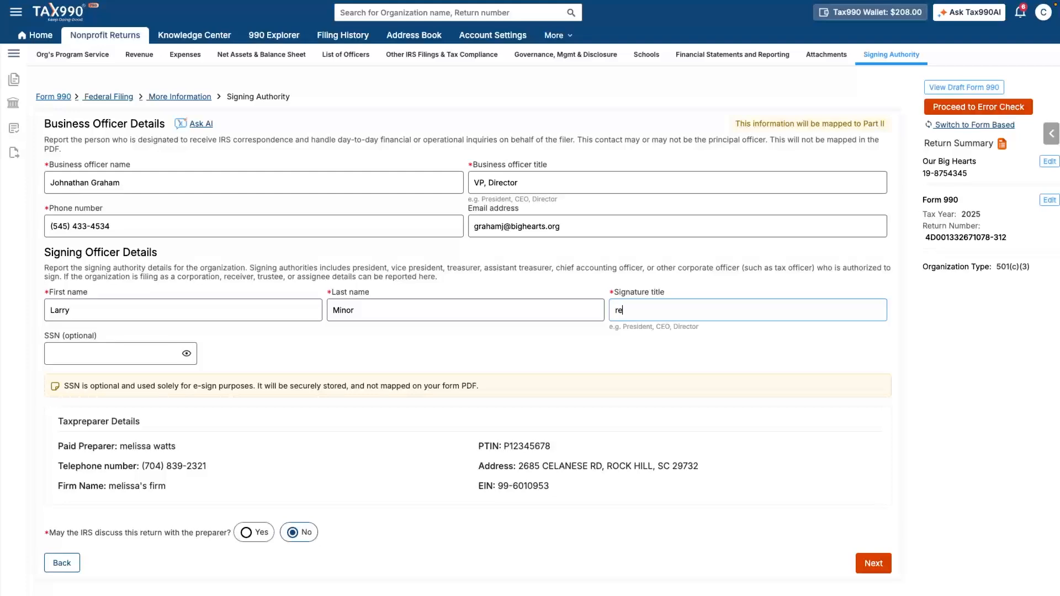
key(BackSpace)
text(Treasurere)
key(BackSpace)
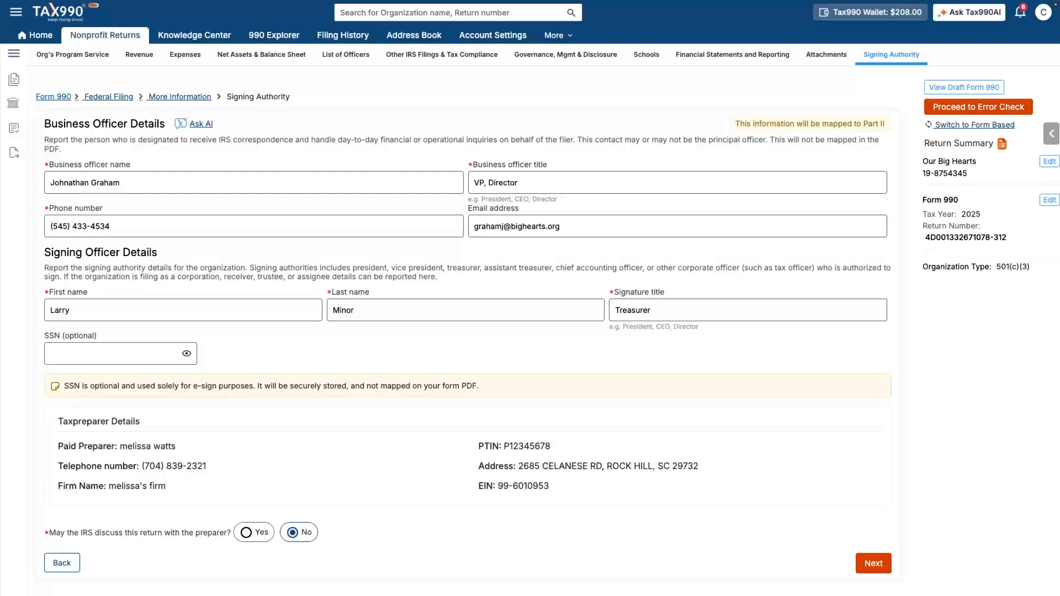
click(874, 564)
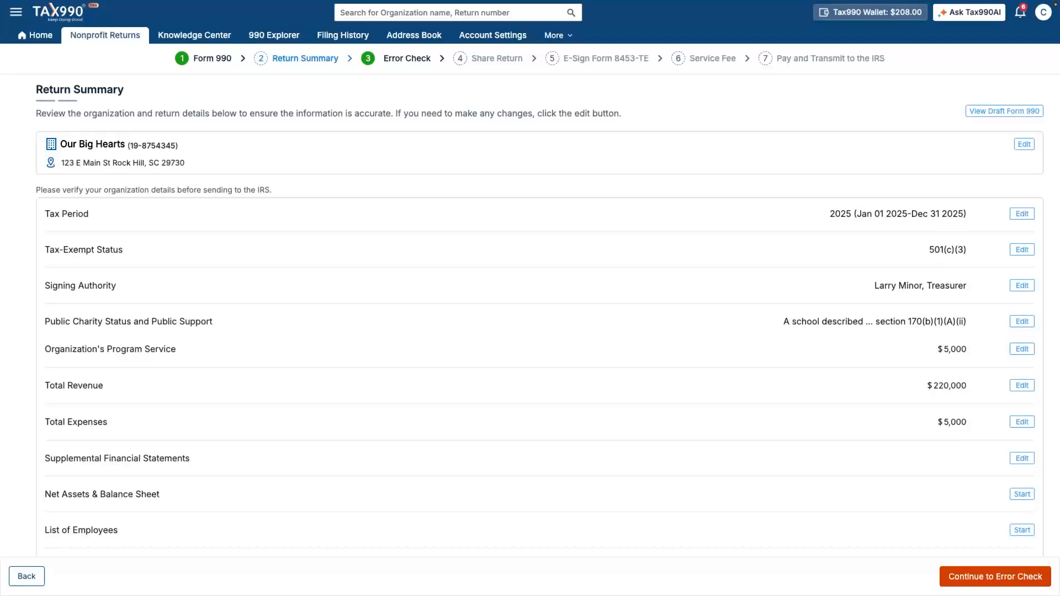
Step: Run the error check on the Form 990 return and review its results
scroll(531, 309, down, 3)
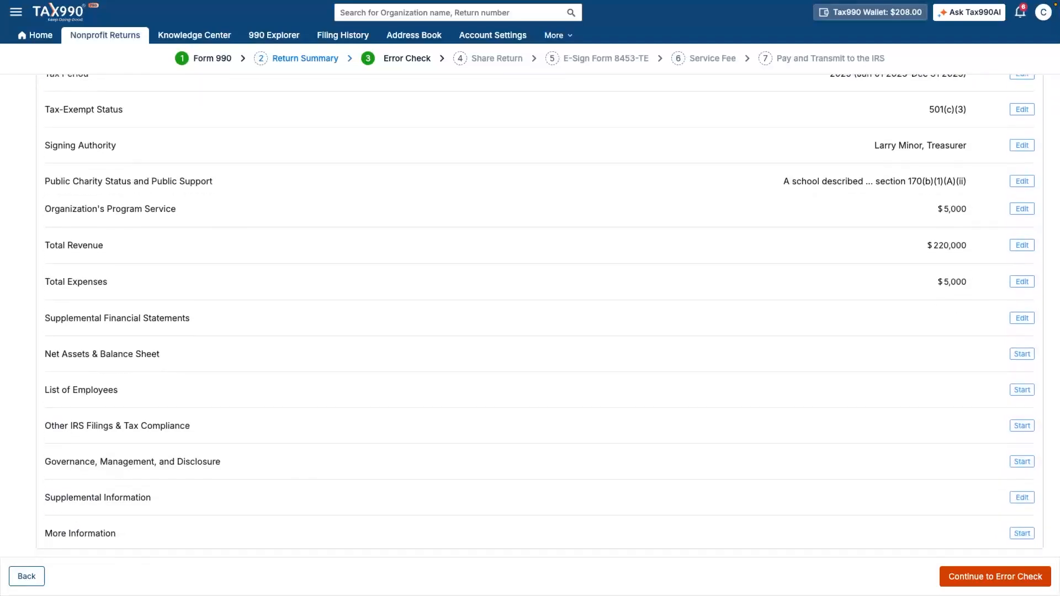
click(995, 577)
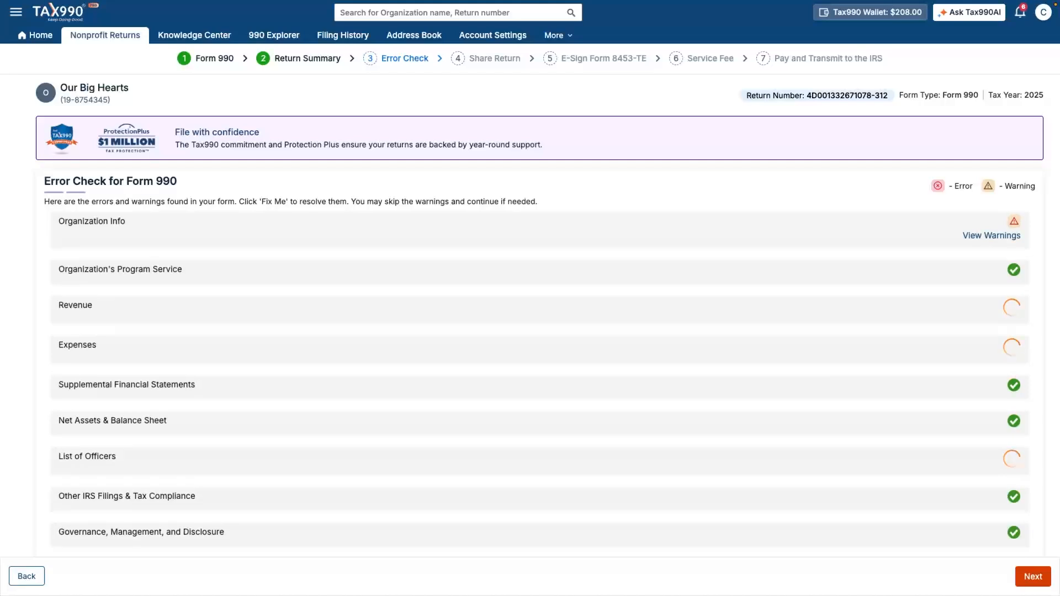
scroll(539, 316, down, 2)
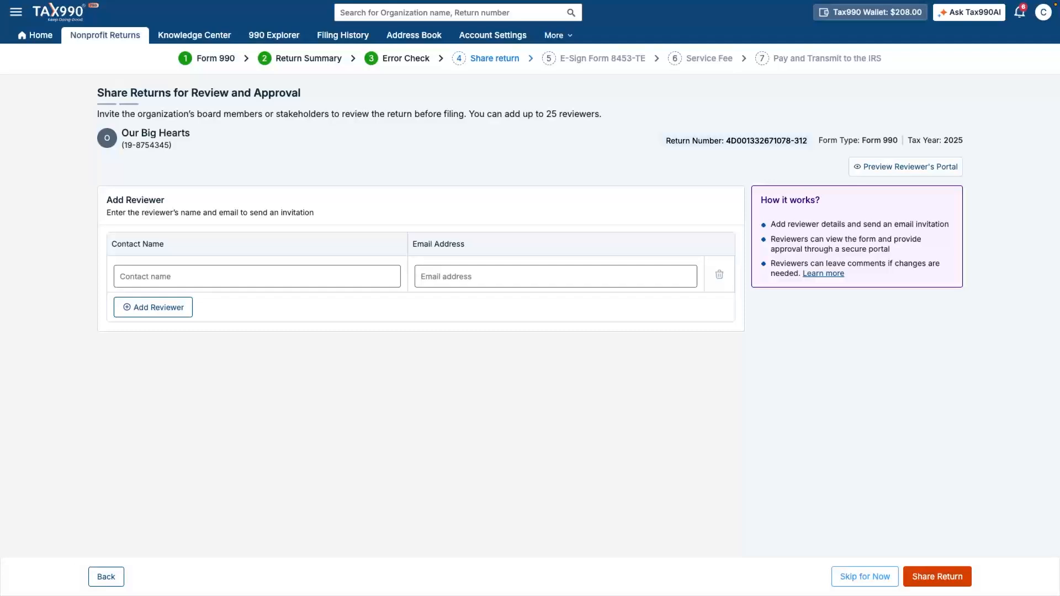
Step: Skip sharing with reviewers and proceed past the e-signed Form 8453-TE
click(866, 577)
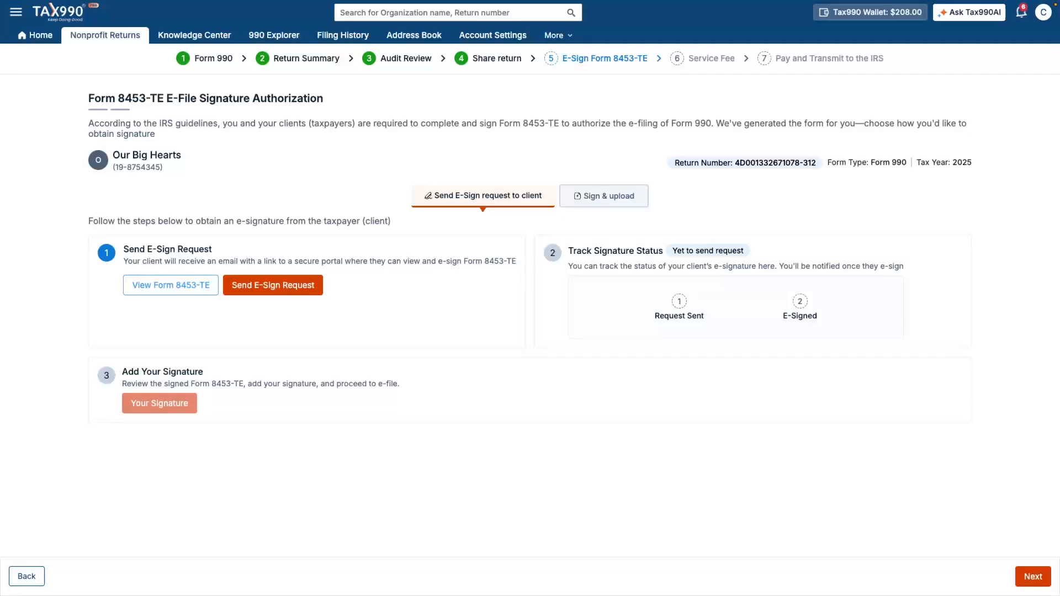
click(604, 196)
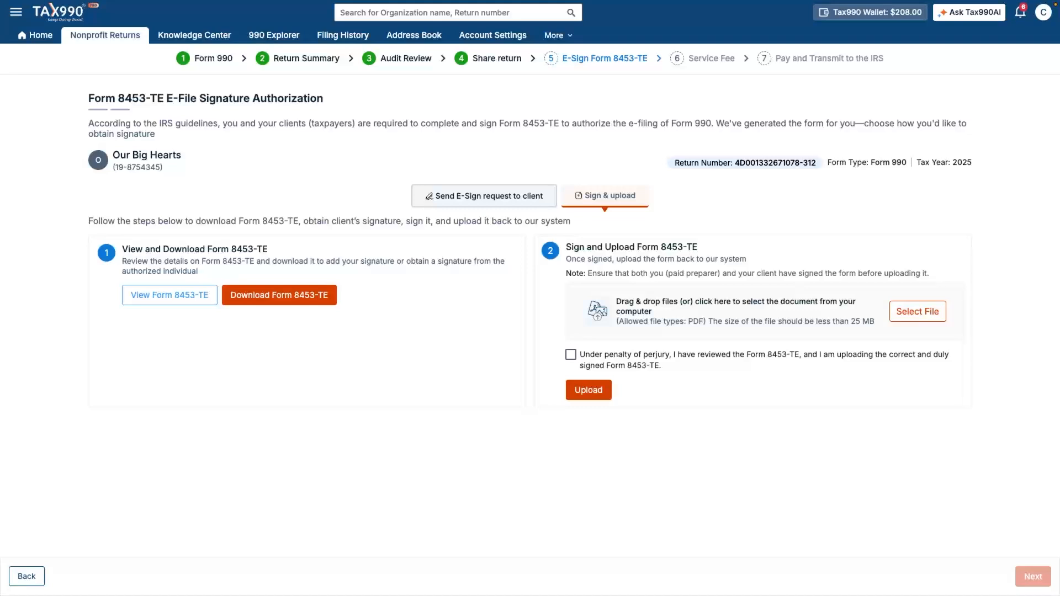
click(484, 197)
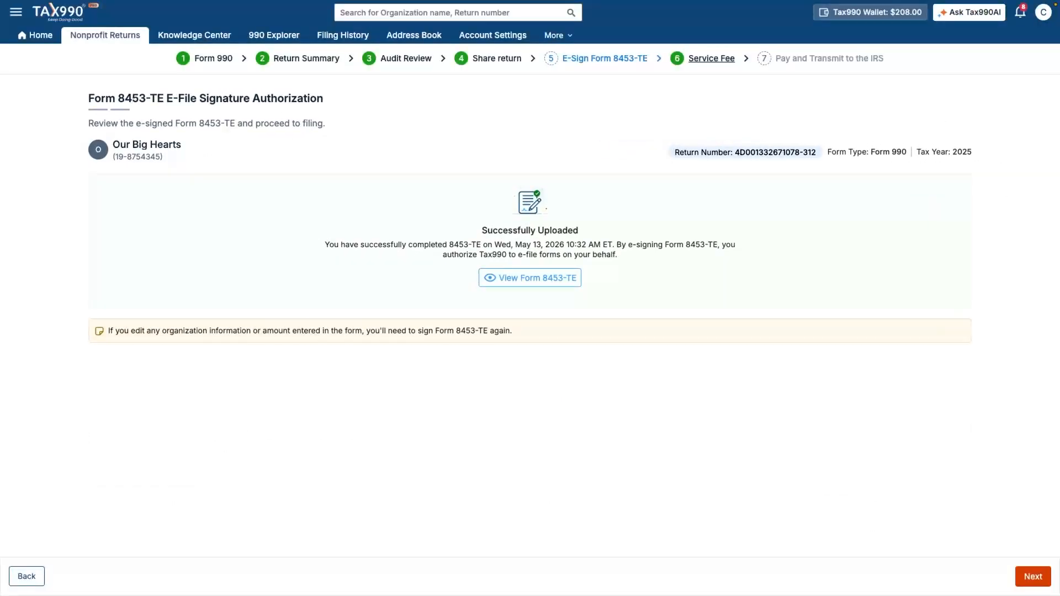
click(1036, 577)
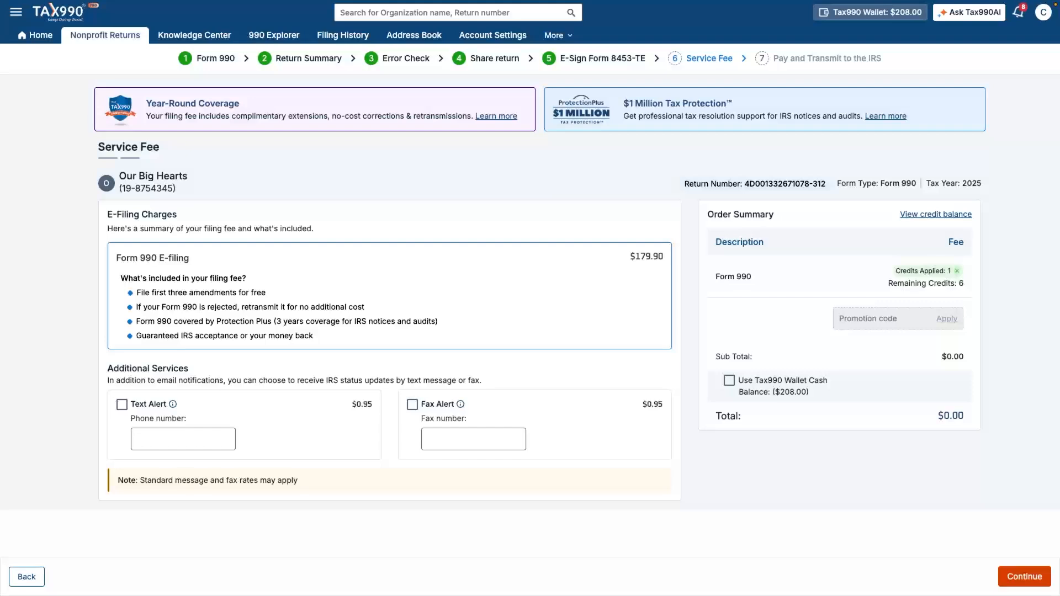
Step: Accept the $0.00 service fee and confirm transmitting Form 990 to the IRS using prepaid credits
click(1025, 577)
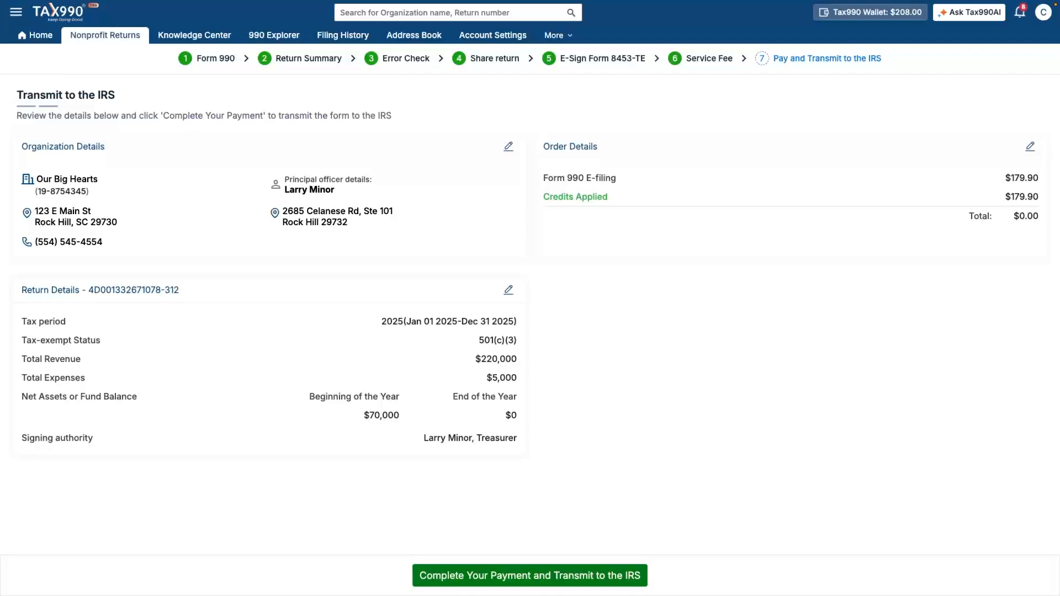
click(530, 576)
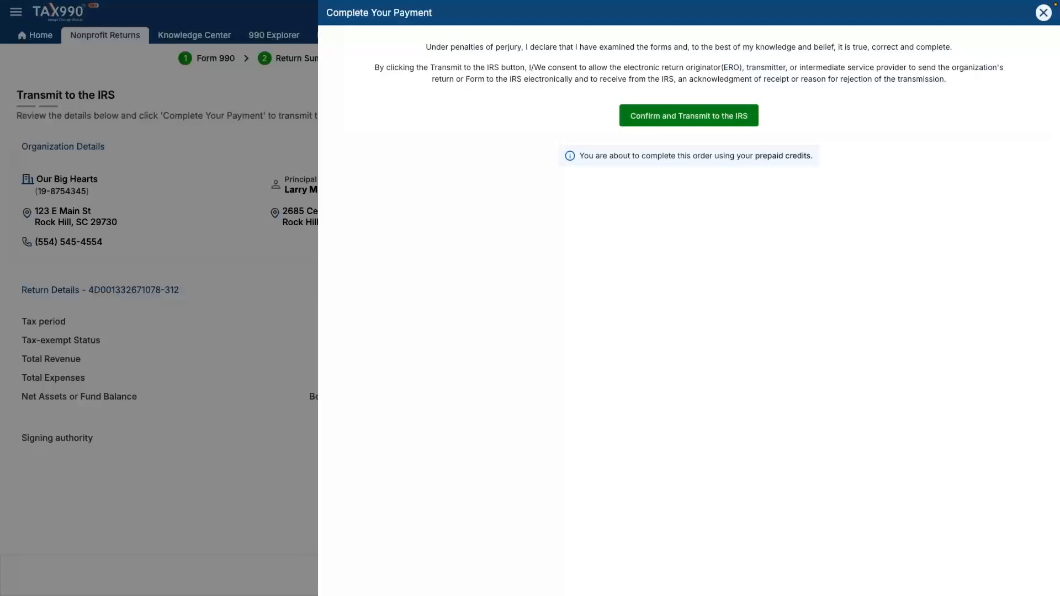
click(689, 115)
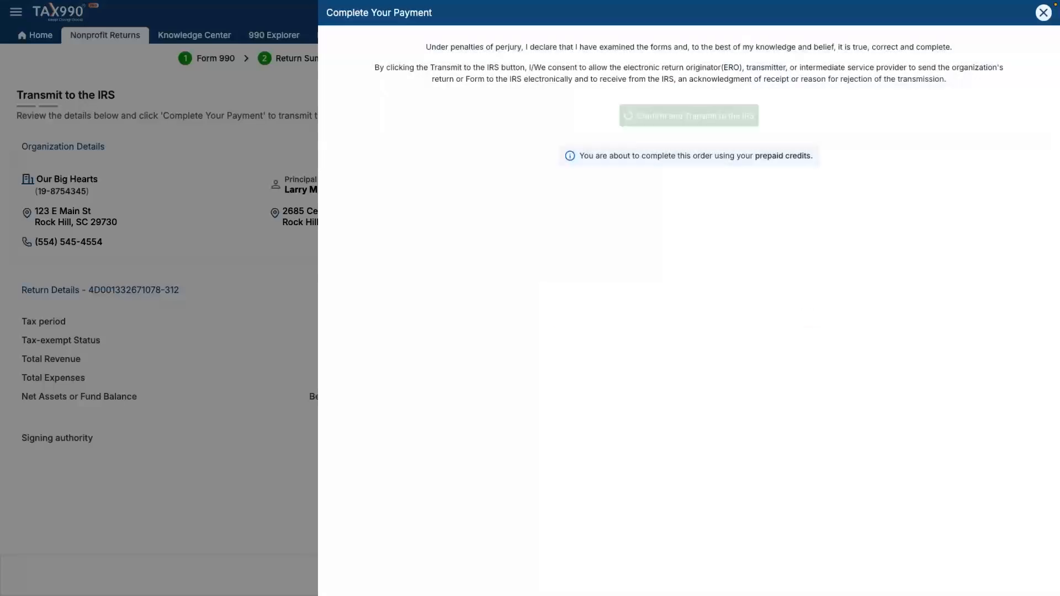